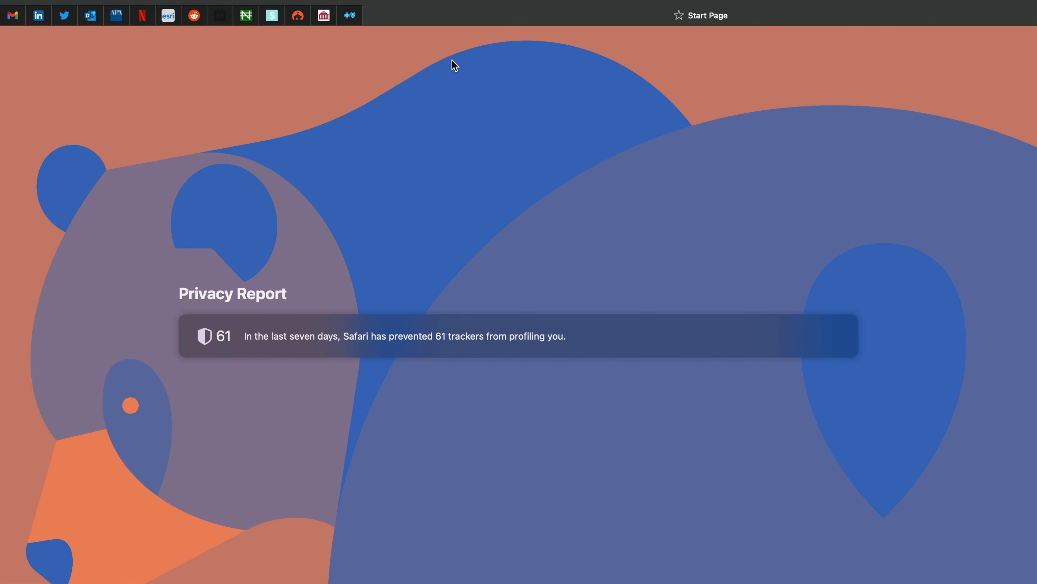
# - Search the web for Adobe Spark, open its site from the results and start with the first plan on the pricing page
pyautogui.write('adob')
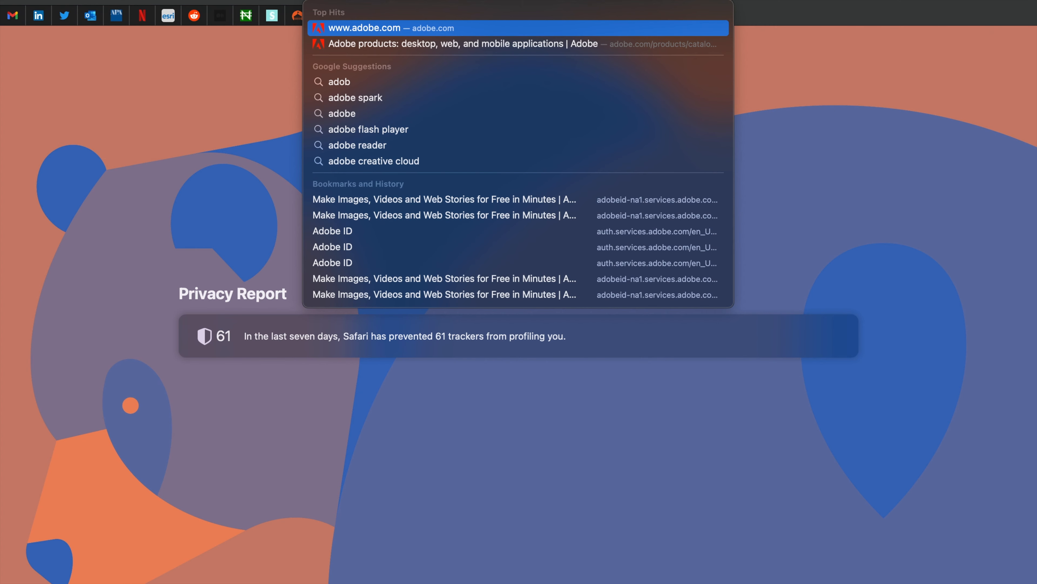
pyautogui.write('bespark')
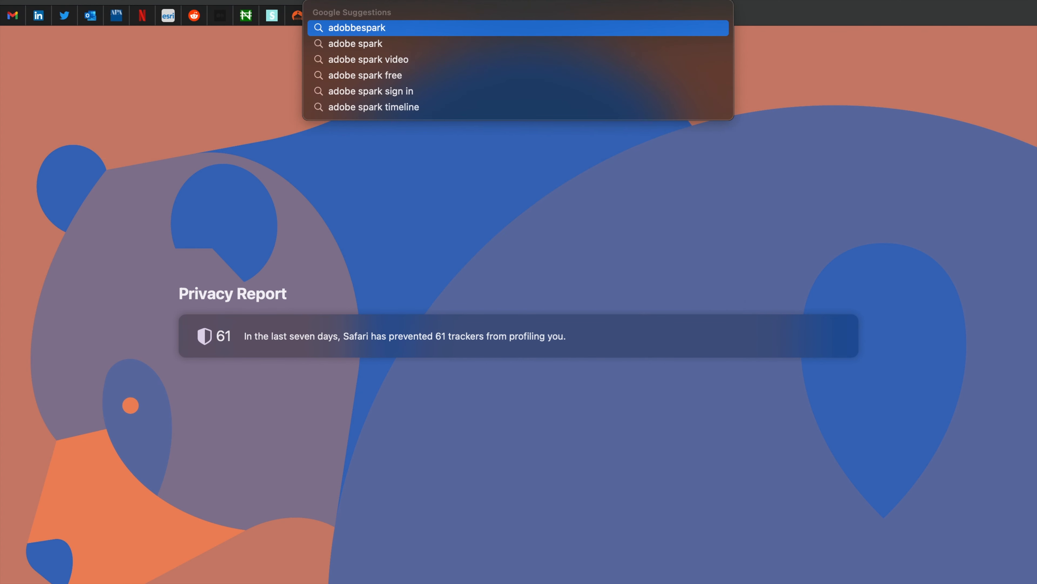
pyautogui.press('Return')
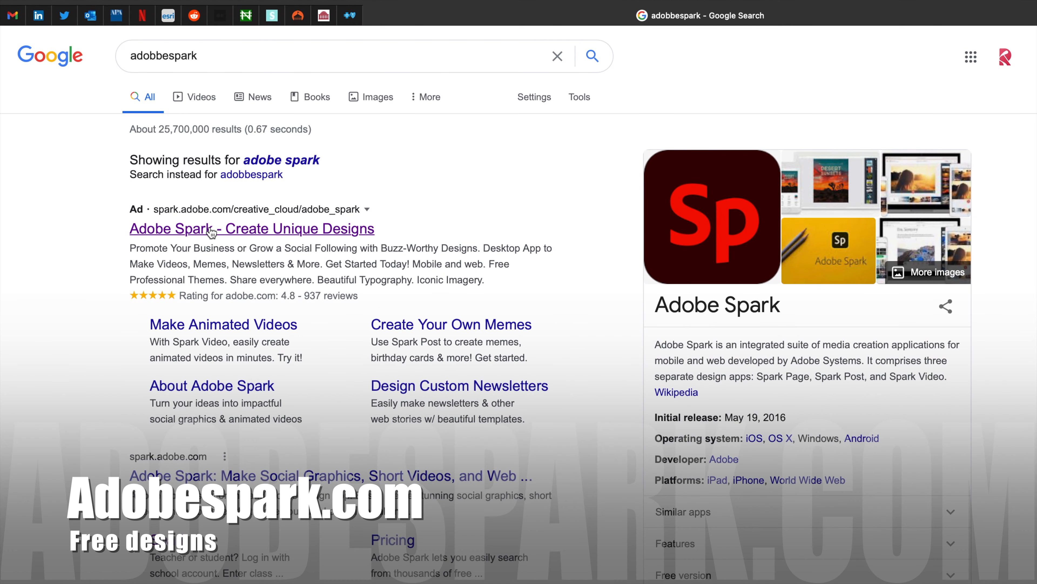
pyautogui.click(211, 230)
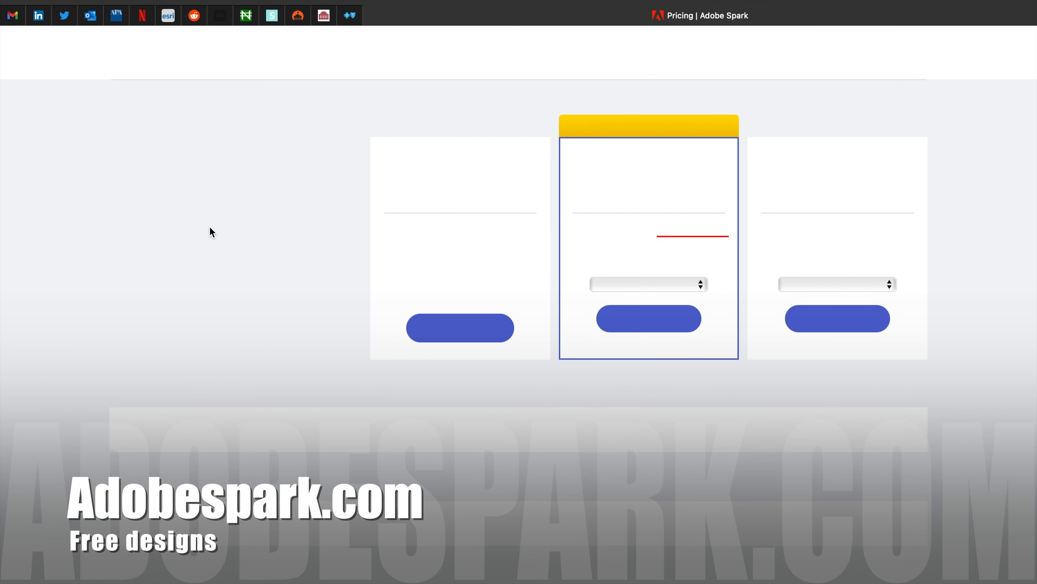
pyautogui.click(442, 335)
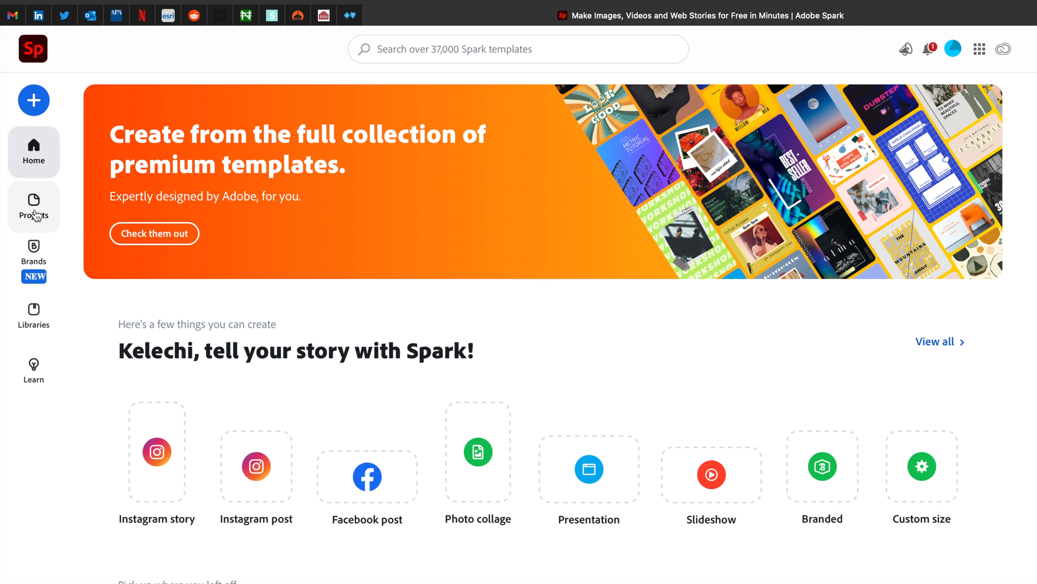
# - Open the "My Post" project reading "Let's brand you up" for editing and dismiss the design suggestions
pyautogui.click(37, 219)
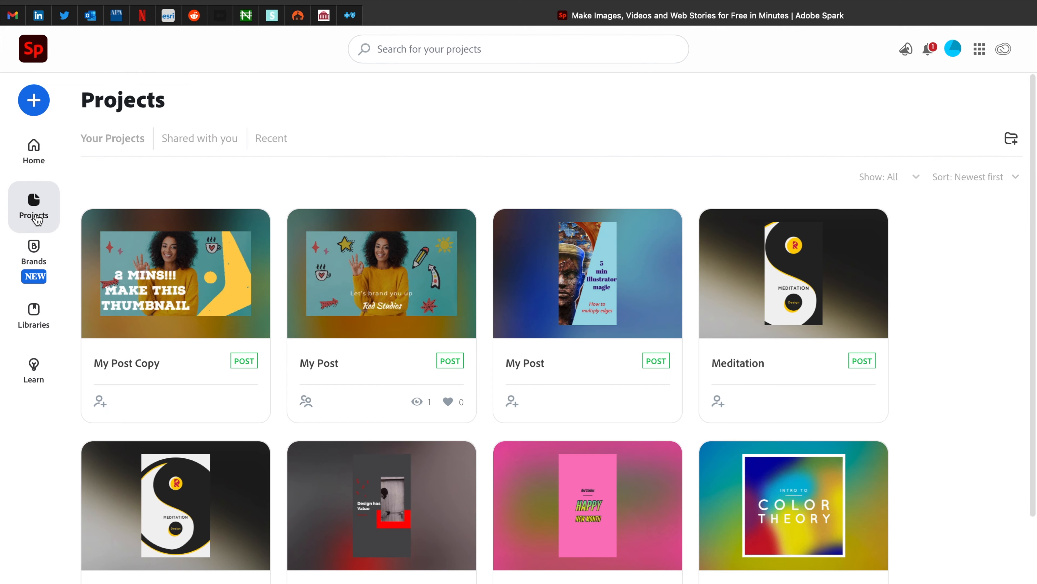
pyautogui.moveTo(169, 312)
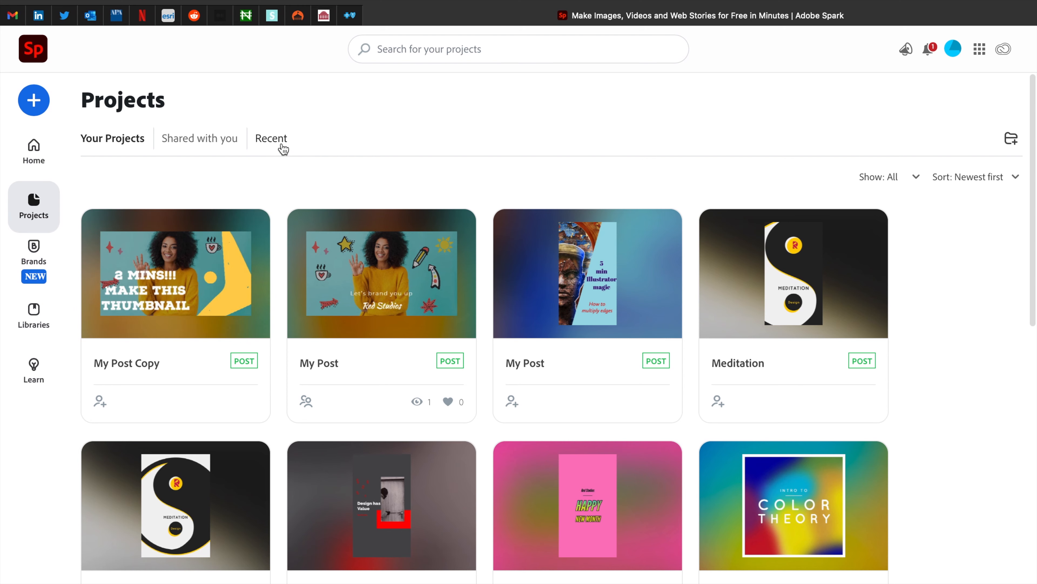
pyautogui.moveTo(346, 219)
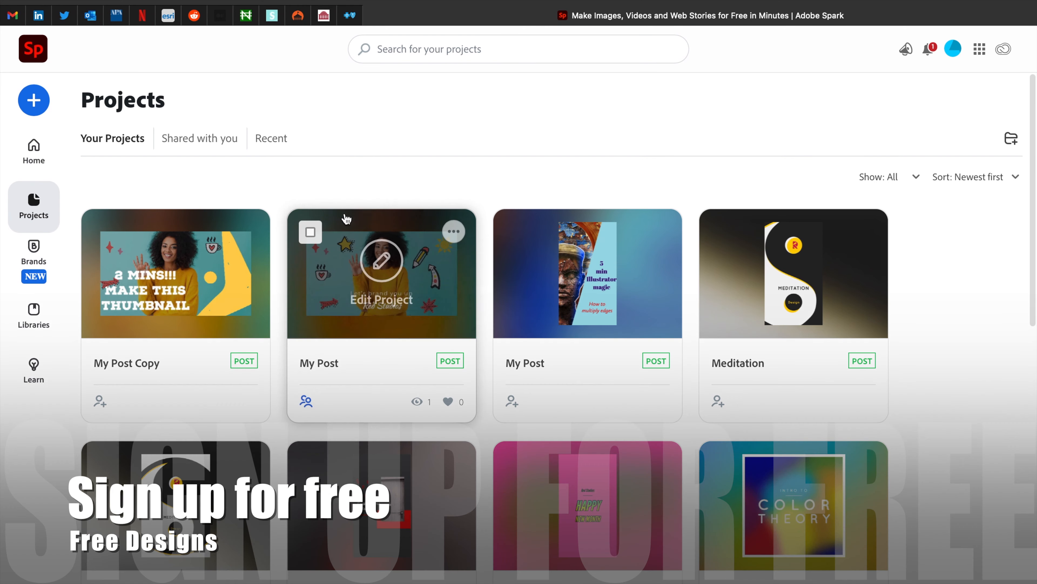
pyautogui.click(386, 279)
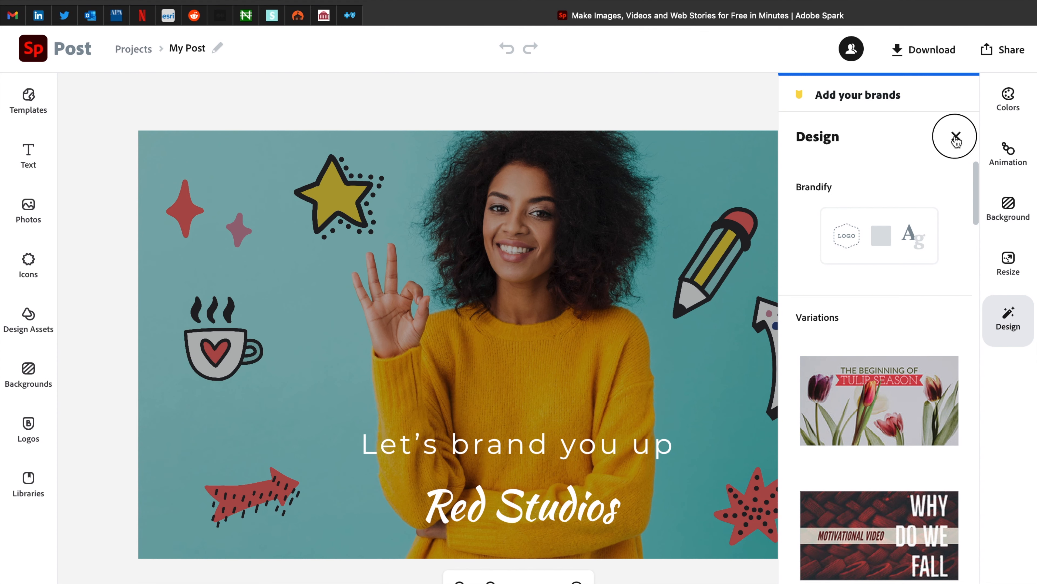
pyautogui.click(955, 137)
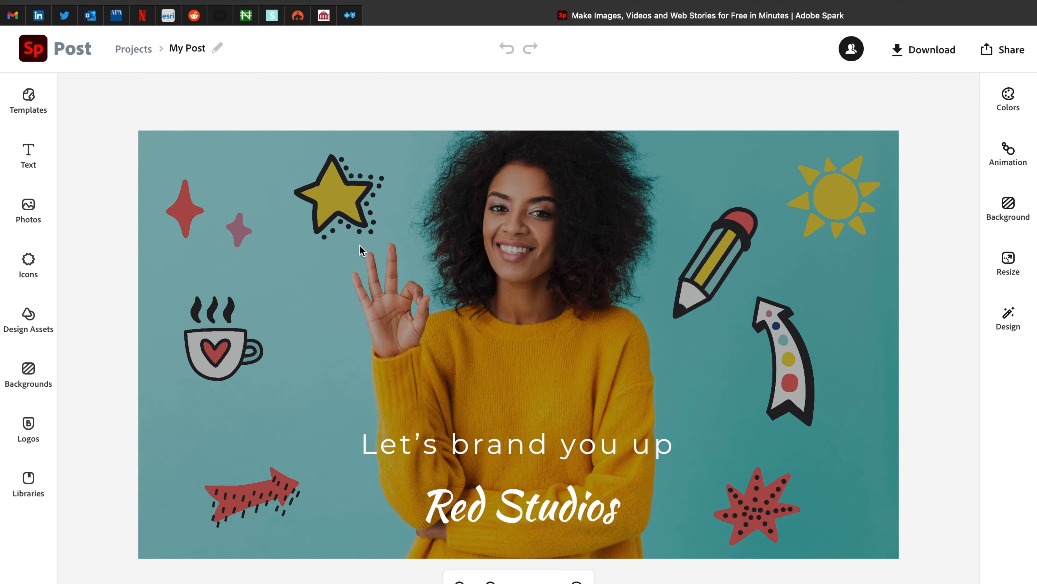
# - Delete the dotted yellow star and the "Let's brand you up" text, and move "Red Studios" beside the red arrow at the canvas's lower left
pyautogui.click(336, 211)
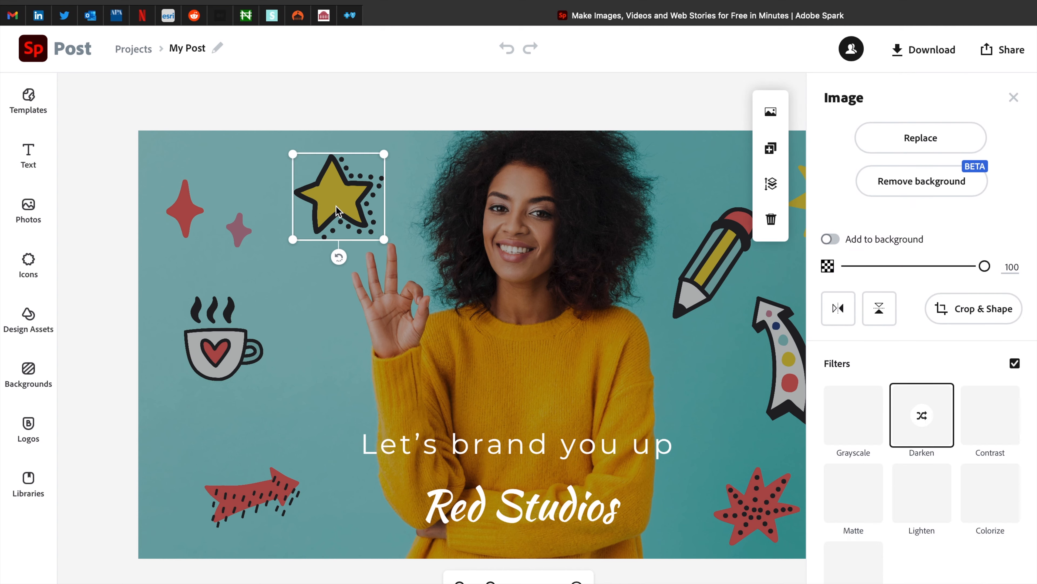
pyautogui.press('Delete')
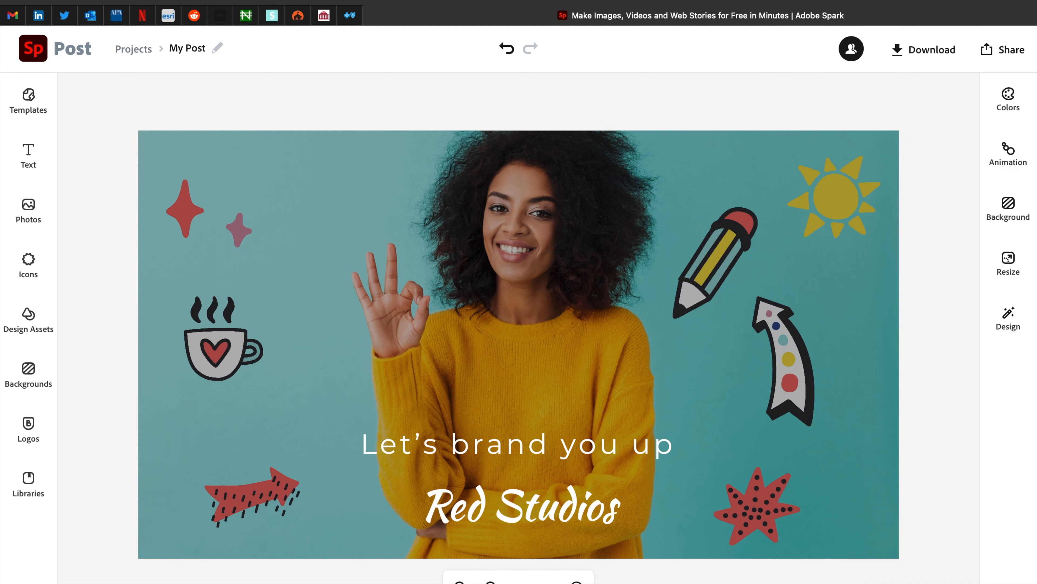
pyautogui.click(492, 469)
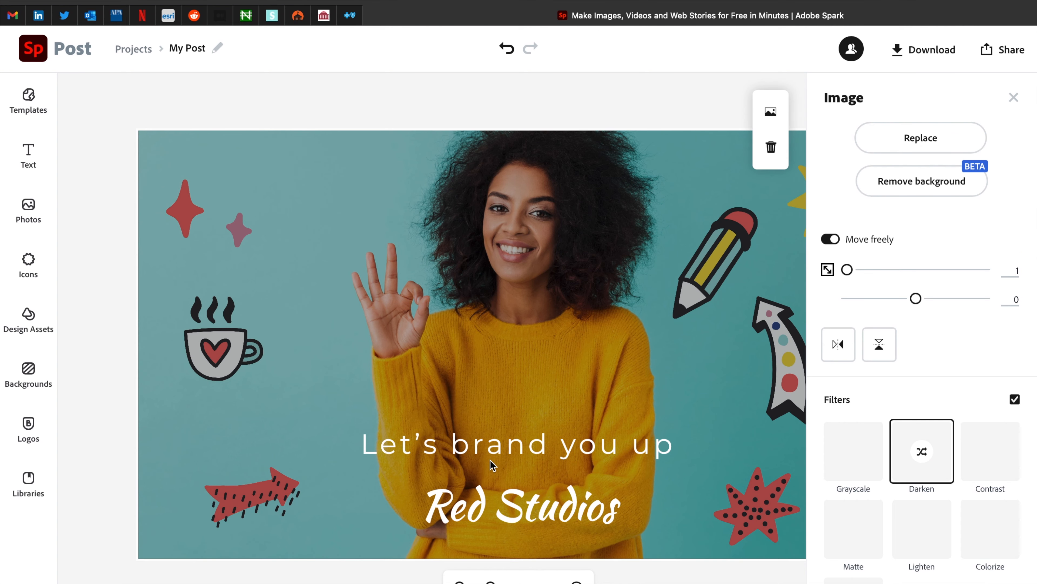
pyautogui.click(493, 453)
pyautogui.press('Delete')
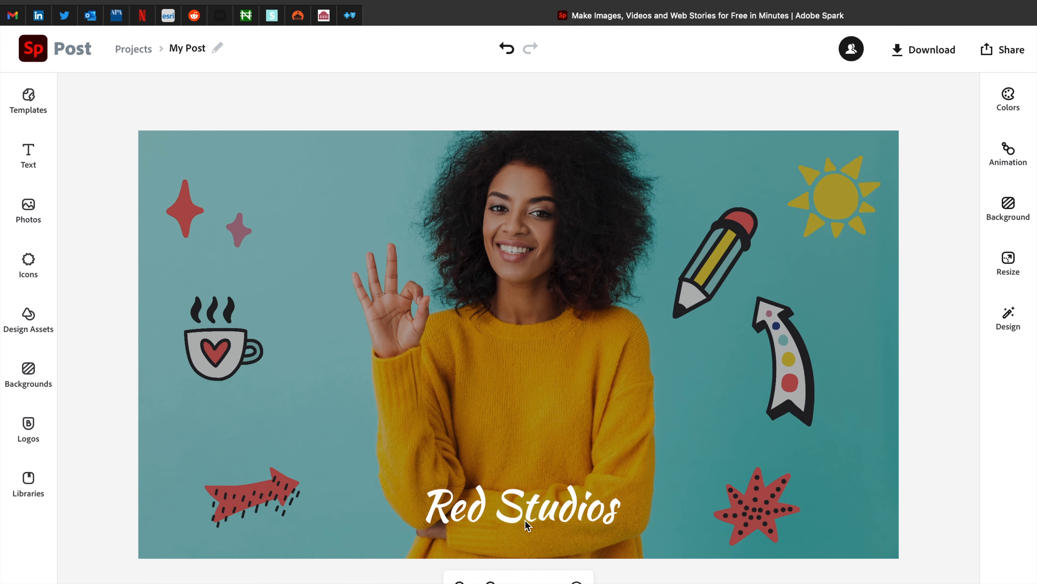
pyautogui.moveTo(537, 522); pyautogui.dragTo(331, 539)
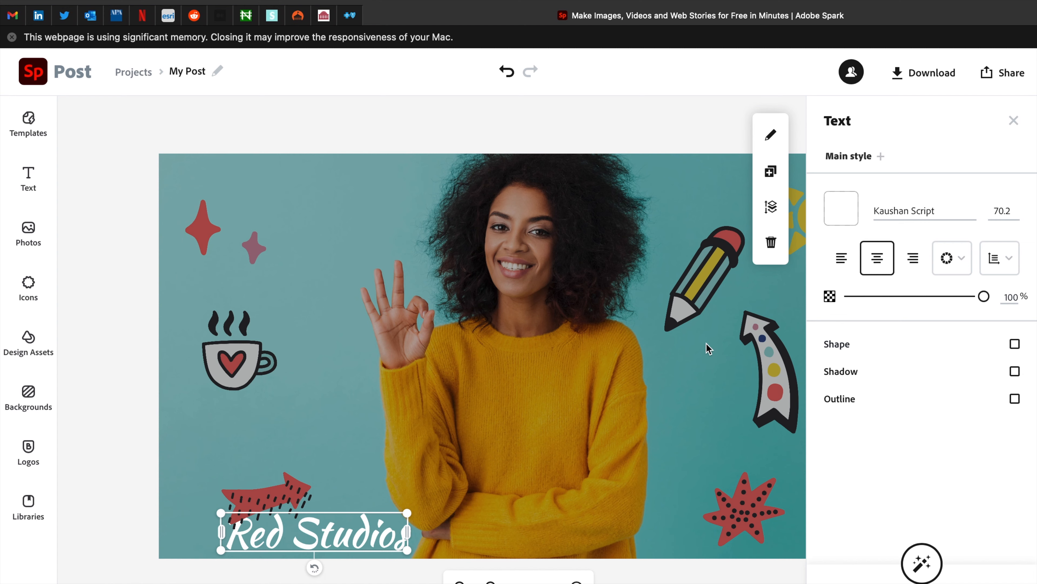
pyautogui.click(1014, 119)
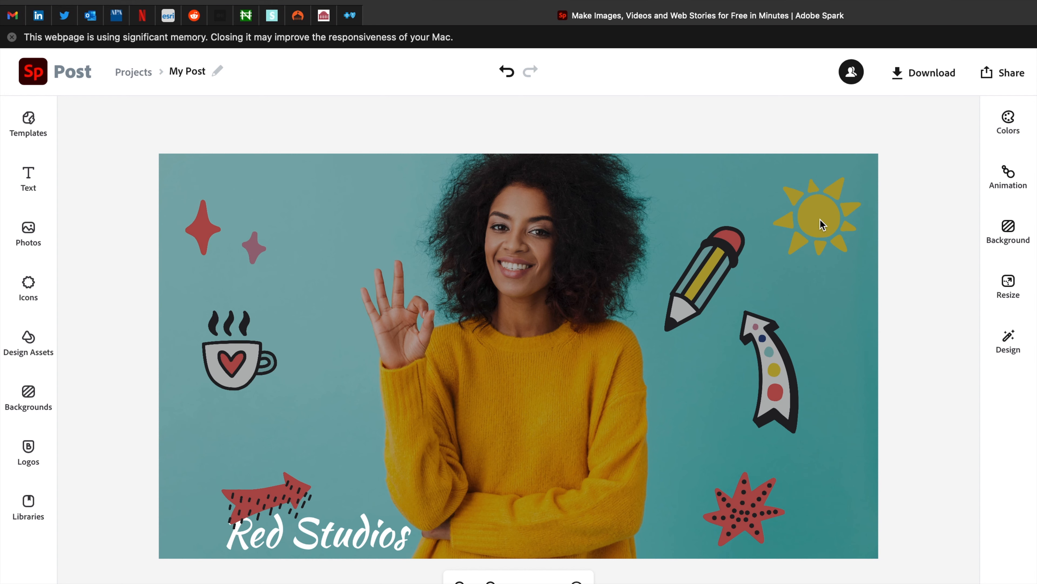
# - Delete the yellow sun and move the coffee cup into its place in the canvas's upper-right corner
pyautogui.click(825, 226)
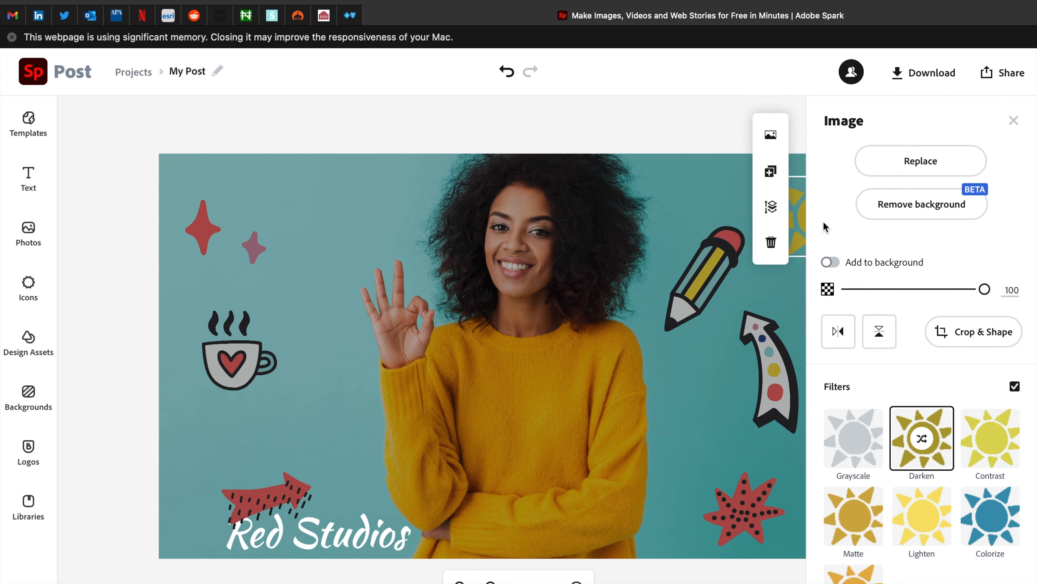
pyautogui.press('Delete')
pyautogui.moveTo(209, 360); pyautogui.dragTo(788, 239)
# - Delete the pencil and the red dotted starburst from the design
pyautogui.click(698, 286)
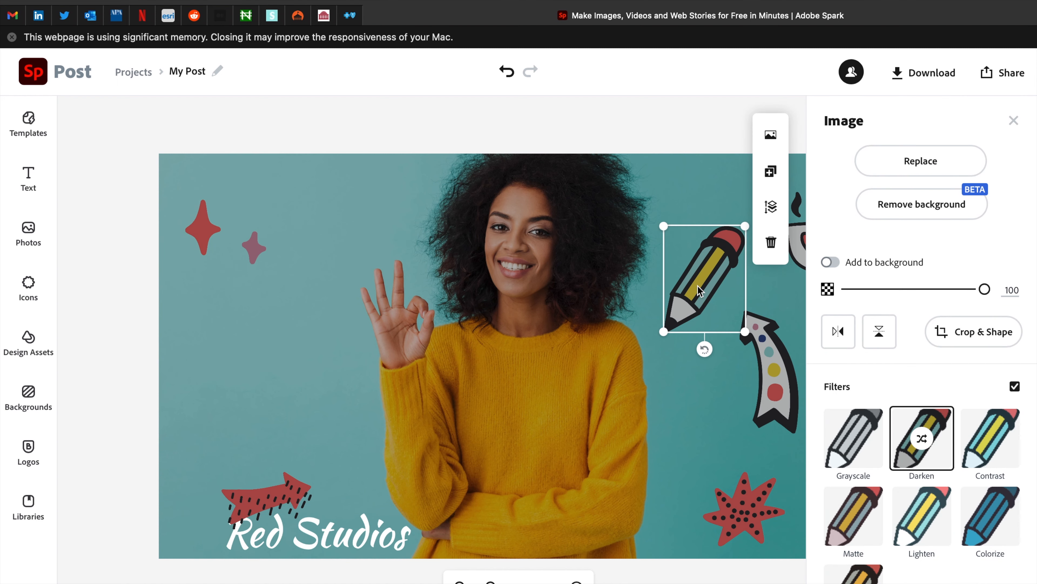
pyautogui.press('Delete')
pyautogui.click(773, 368)
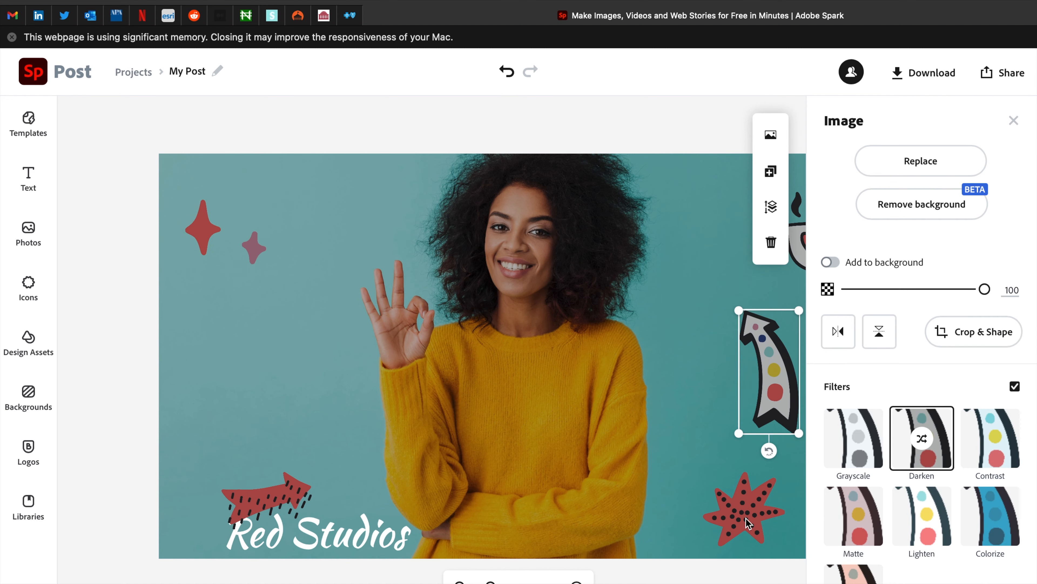
pyautogui.click(744, 532)
pyautogui.press('Delete')
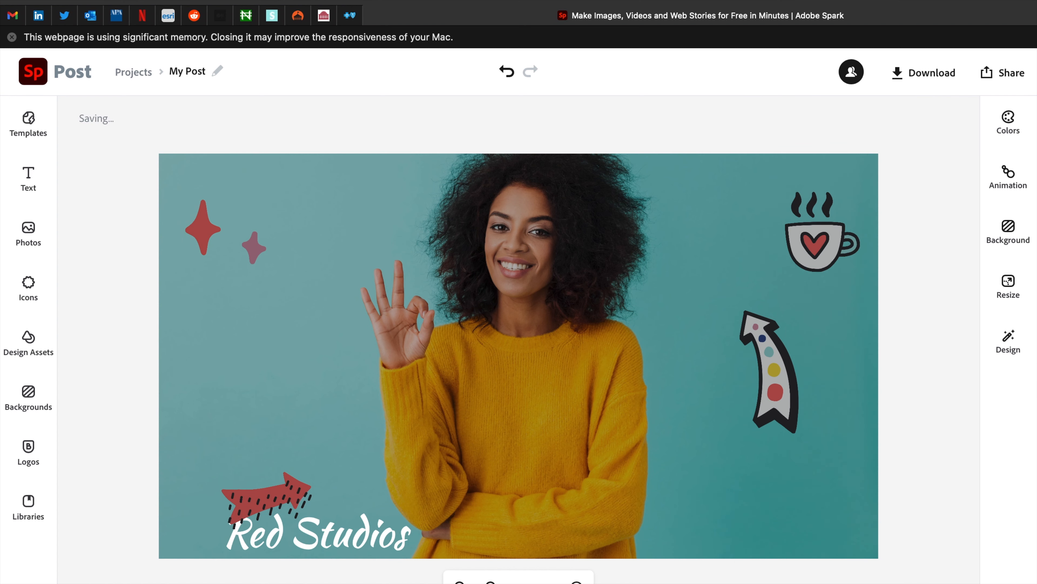
# - Move the "Red Studios" text up beside the woman's raised hand and change it to "2 MINS!!!" with "MAKE THIS THUMBNAIL" on a new line
pyautogui.moveTo(325, 531); pyautogui.dragTo(300, 366)
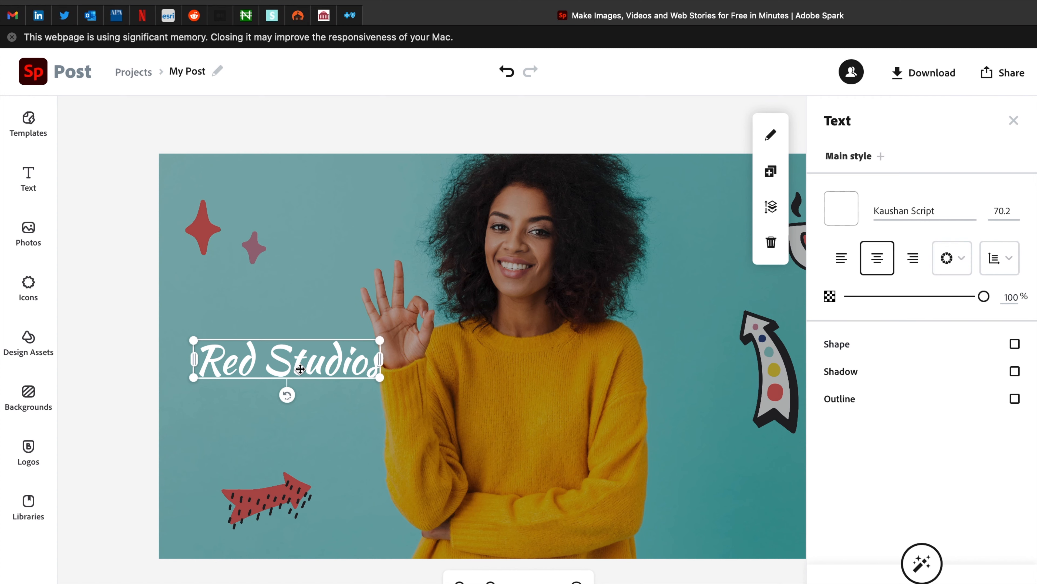
pyautogui.doubleClick(286, 368)
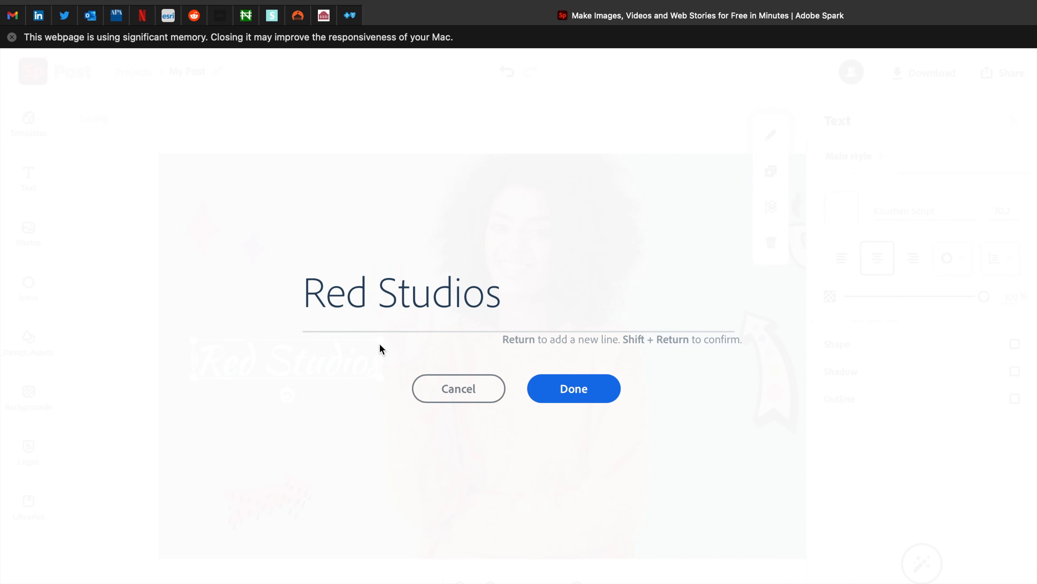
pyautogui.moveTo(523, 319); pyautogui.dragTo(259, 308)
pyautogui.write('2 m')
pyautogui.press('BackSpace')
pyautogui.write('MINS')
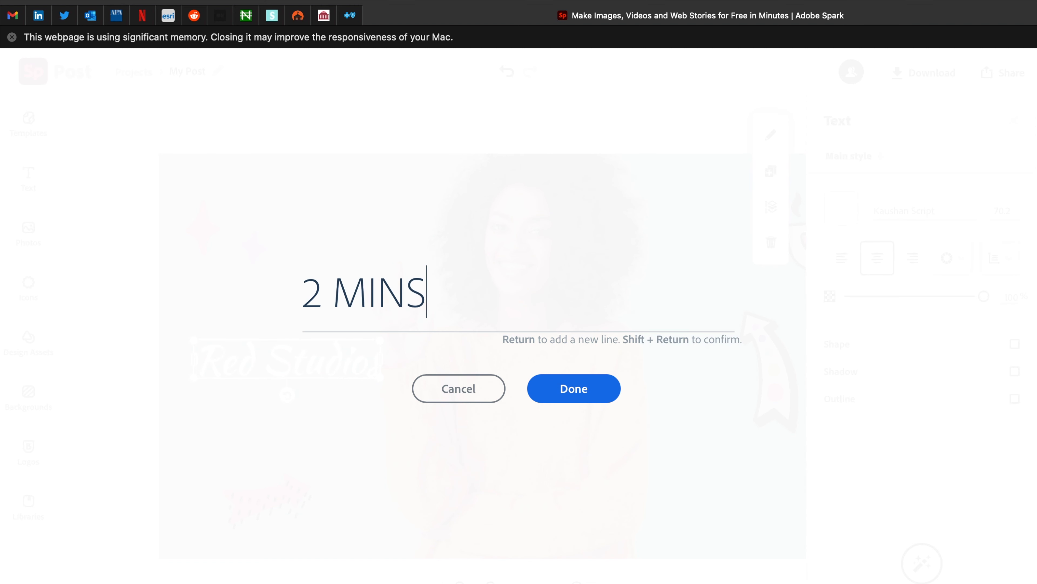
pyautogui.write('!!! MAKE THIS THUMB')
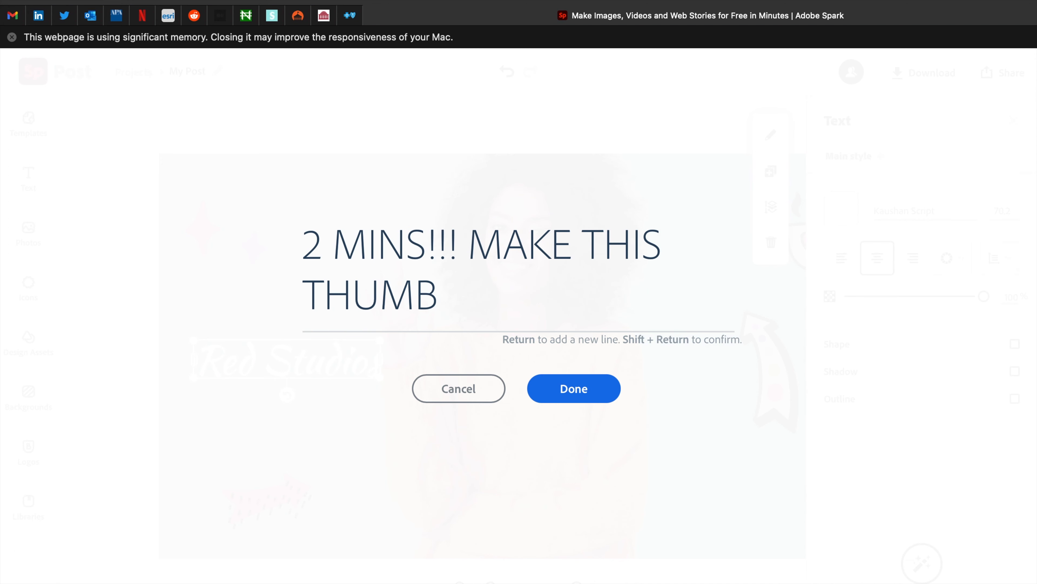
pyautogui.write('NAIL')
pyautogui.click(470, 239)
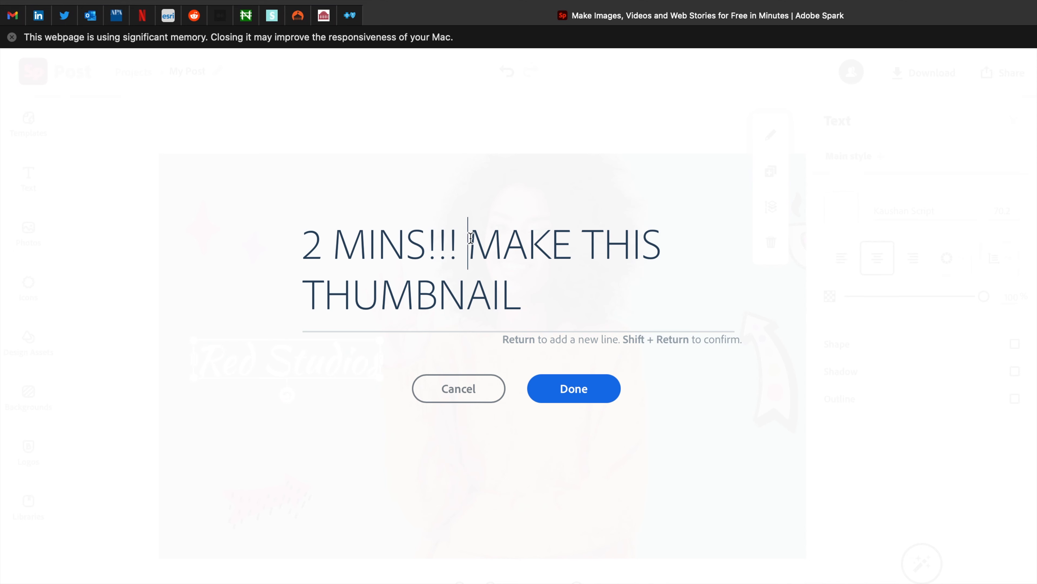
pyautogui.press('Return')
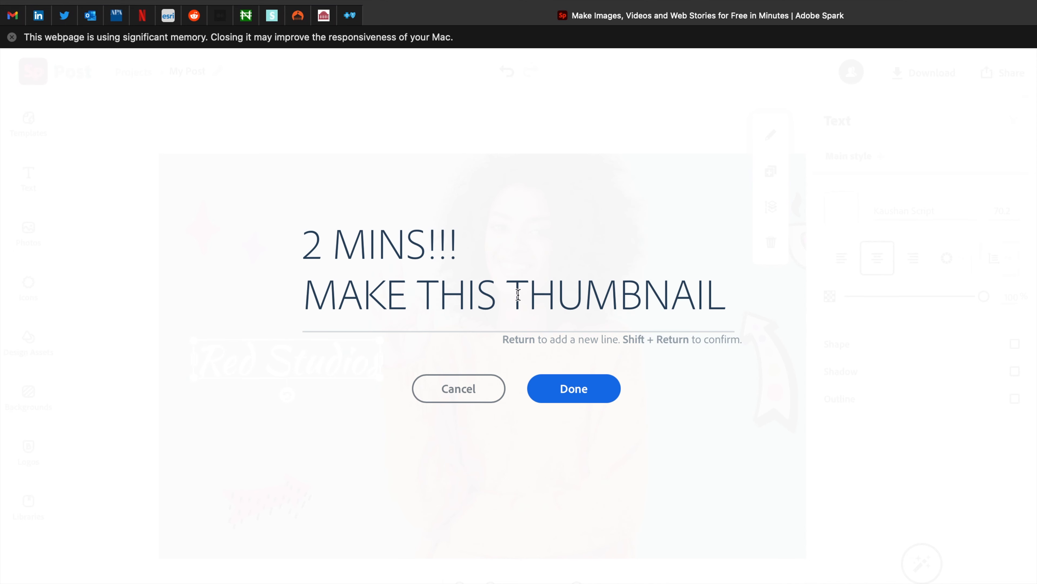
pyautogui.click(576, 394)
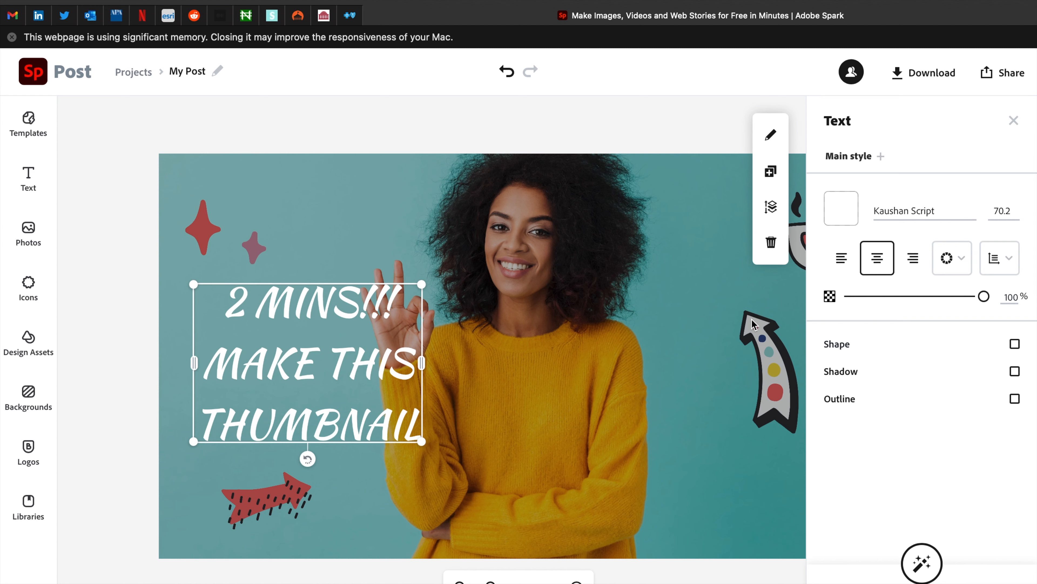
# - Change the "2 MINS!!! MAKE THIS THUMBNAIL" text's font to Nexa Rust Slab Black
pyautogui.click(971, 213)
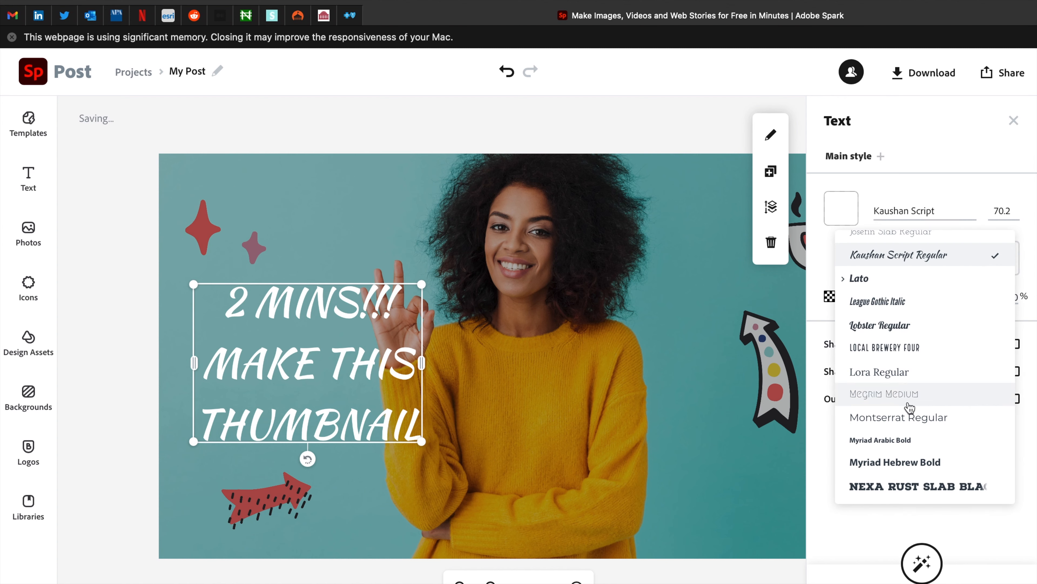
pyautogui.scroll(-5, 908, 408)
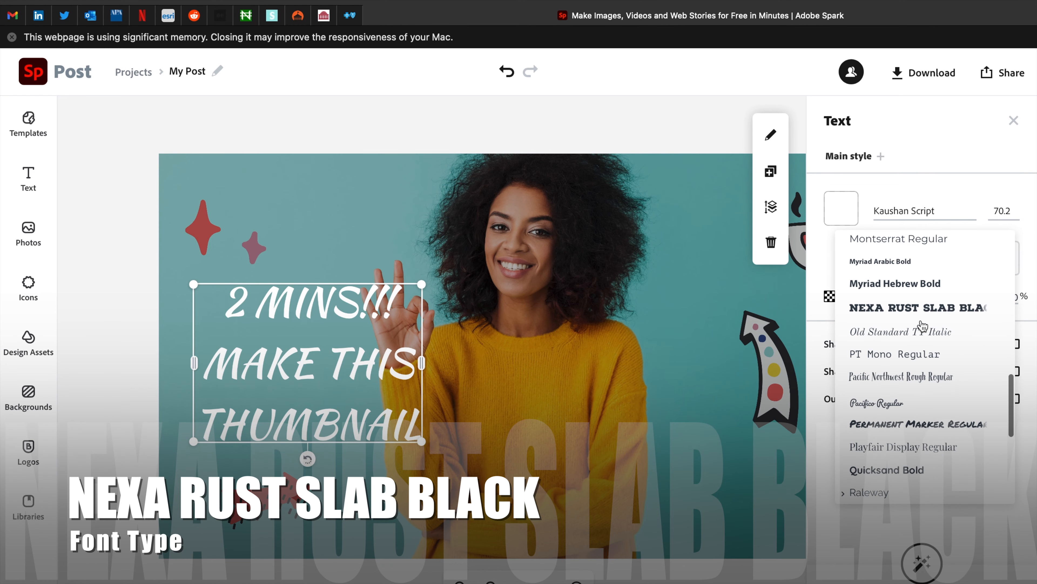
pyautogui.click(920, 310)
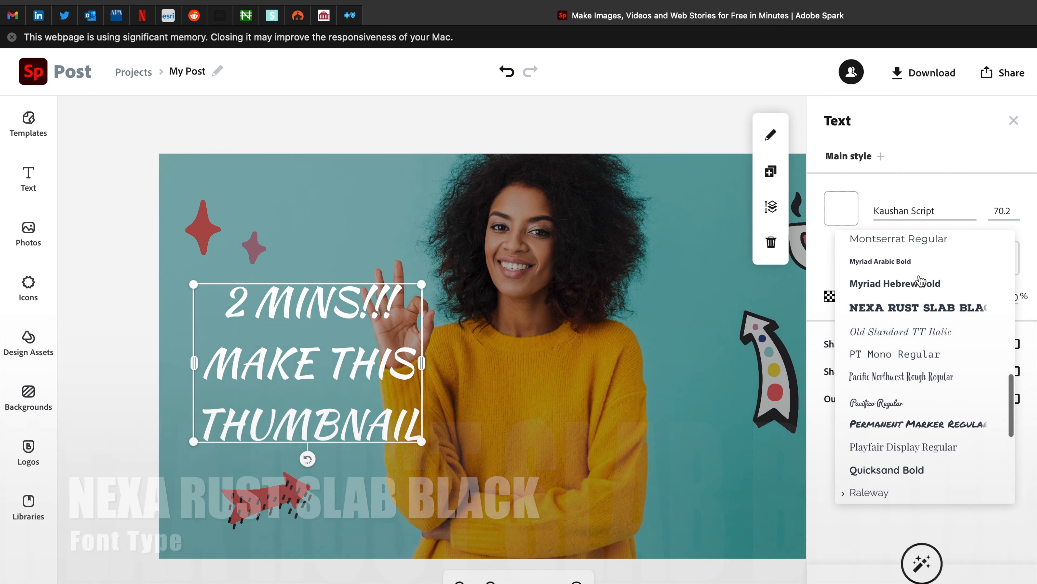
pyautogui.click(916, 314)
pyautogui.click(917, 301)
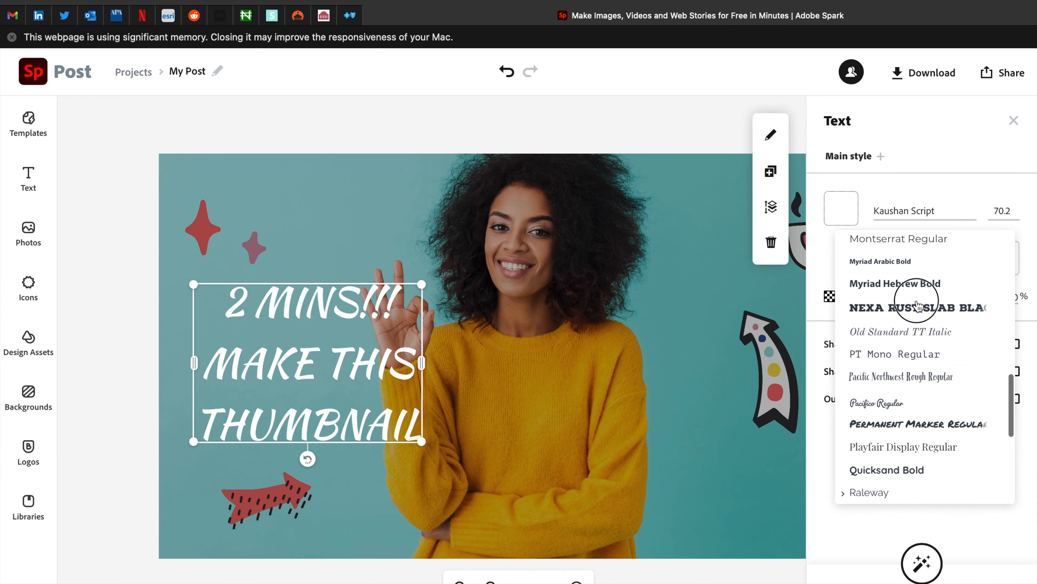
pyautogui.click(1004, 210)
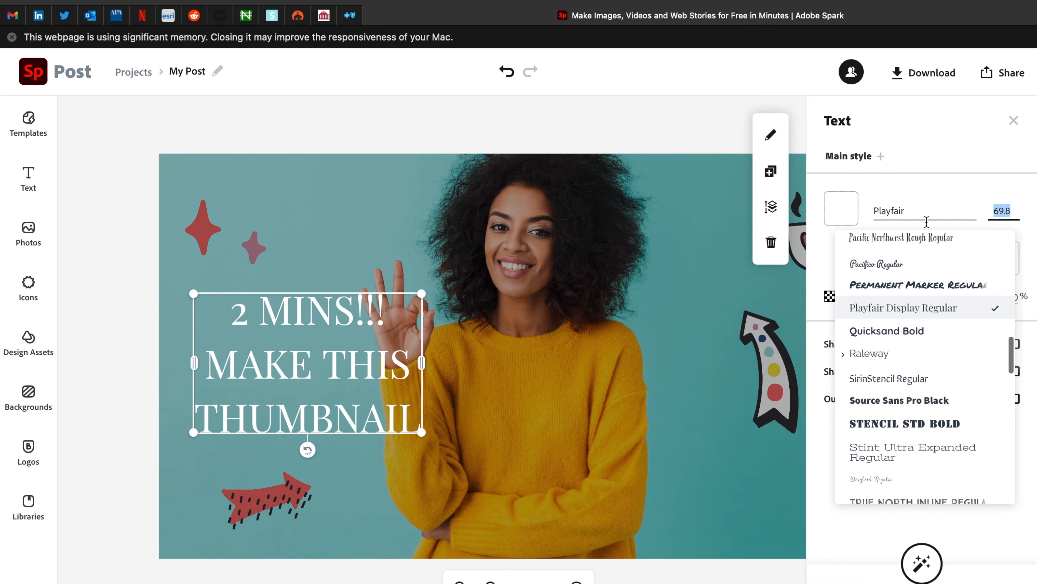
pyautogui.click(915, 215)
pyautogui.click(969, 209)
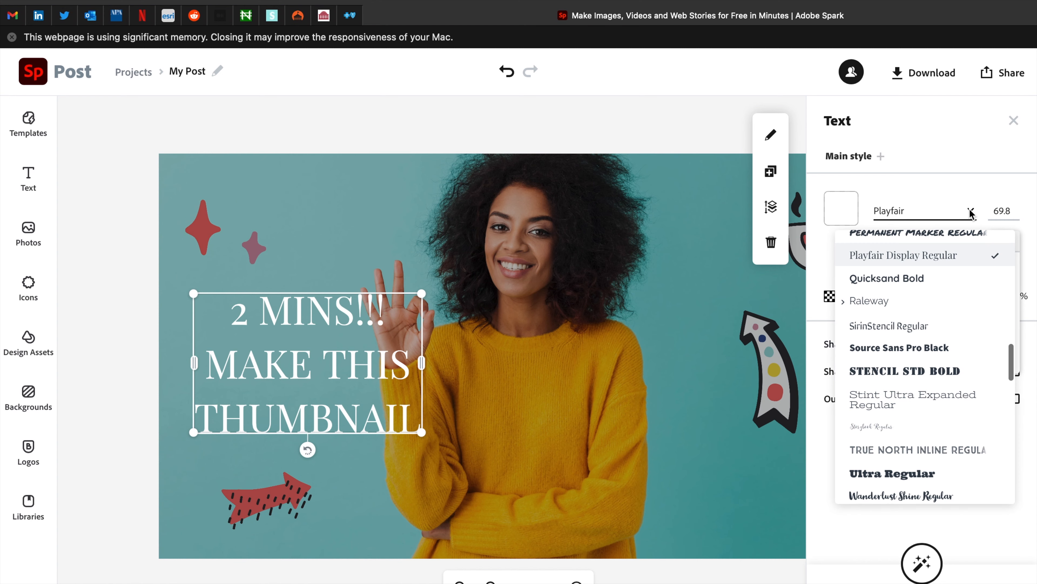
pyautogui.scroll(5, 916, 387)
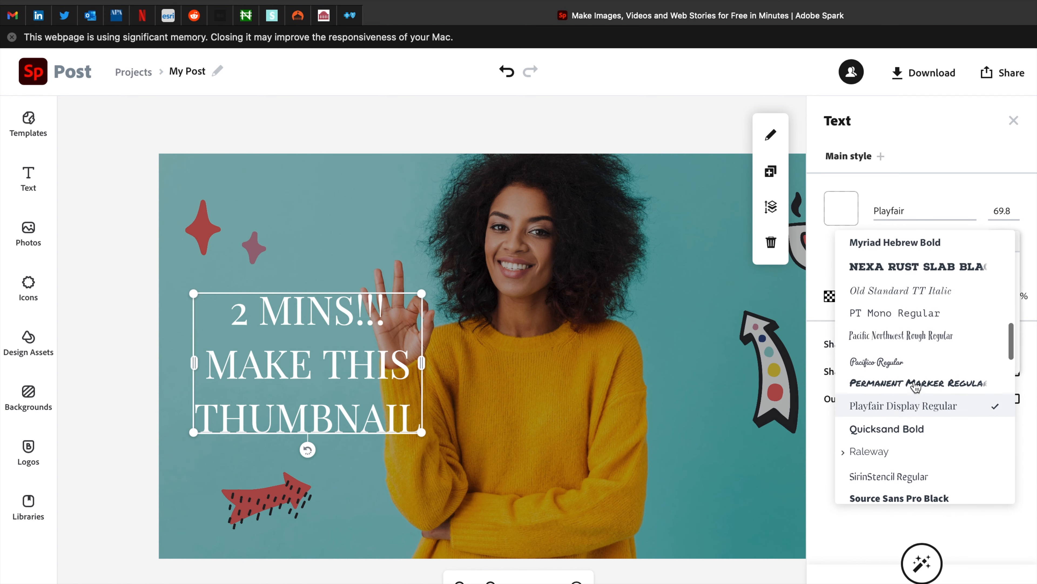
pyautogui.click(912, 284)
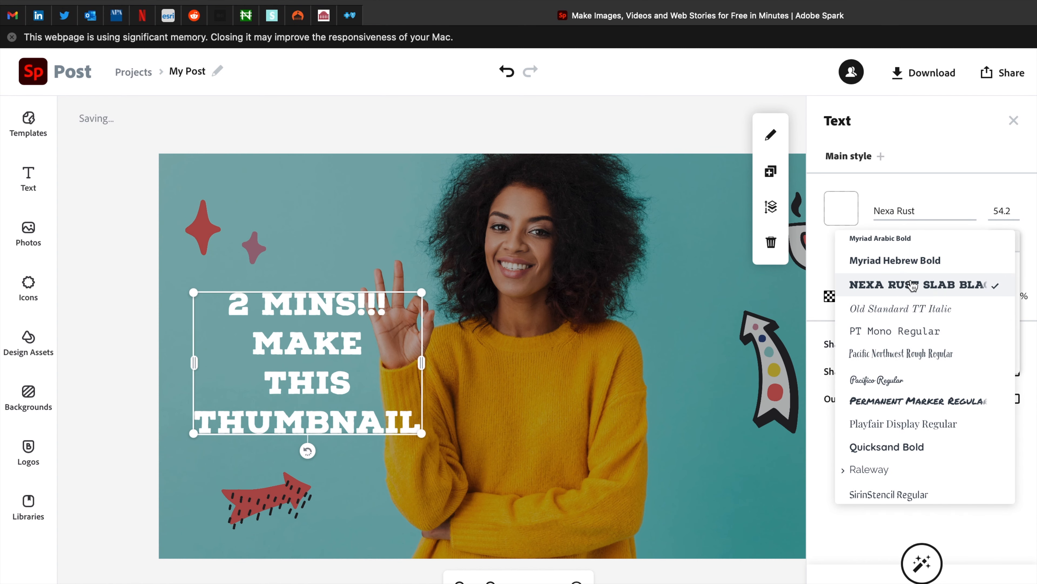
# - Set the headline text's size to 100 and move it across the woman's sweater
pyautogui.click(1017, 216)
pyautogui.click(1007, 211)
pyautogui.doubleClick(998, 211)
pyautogui.write('100')
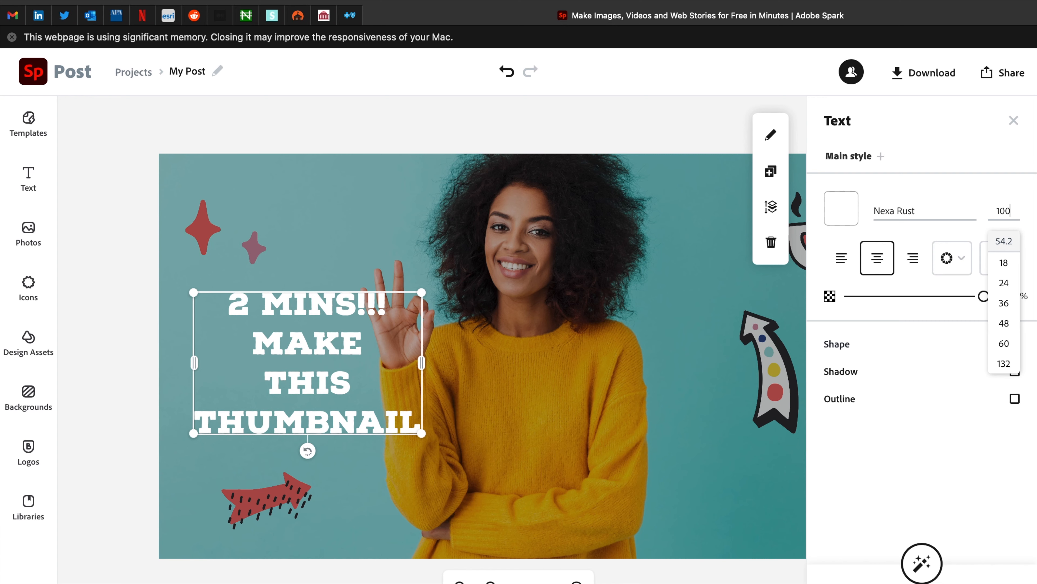
pyautogui.press('Return')
pyautogui.moveTo(311, 354); pyautogui.dragTo(396, 388)
# - Edit the headline text to remove the line break between "2 MINS!!!" and "MAKE THIS THUMBNAIL"
pyautogui.doubleClick(395, 388)
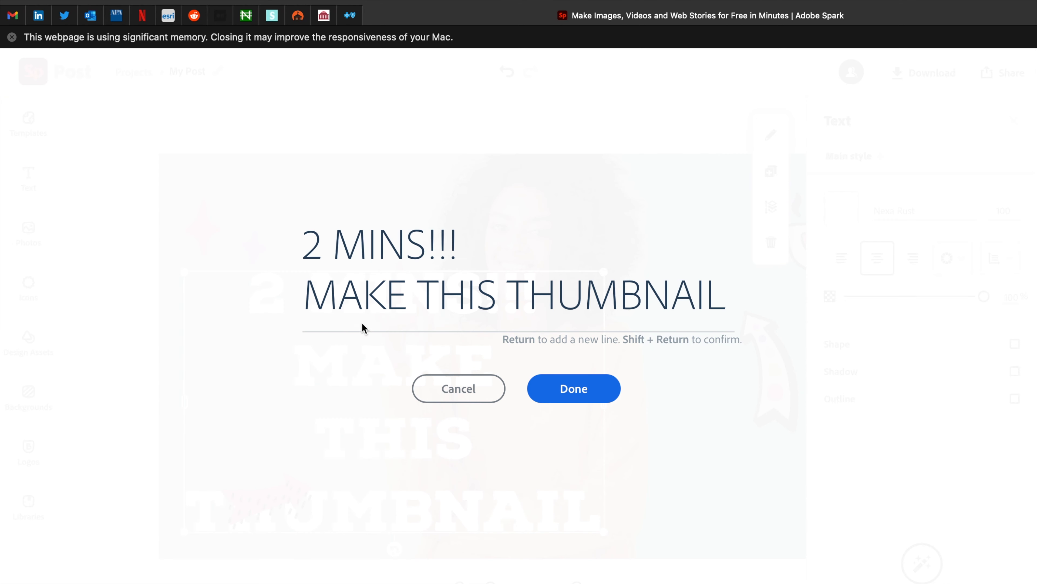
pyautogui.click(307, 294)
pyautogui.press('BackSpace')
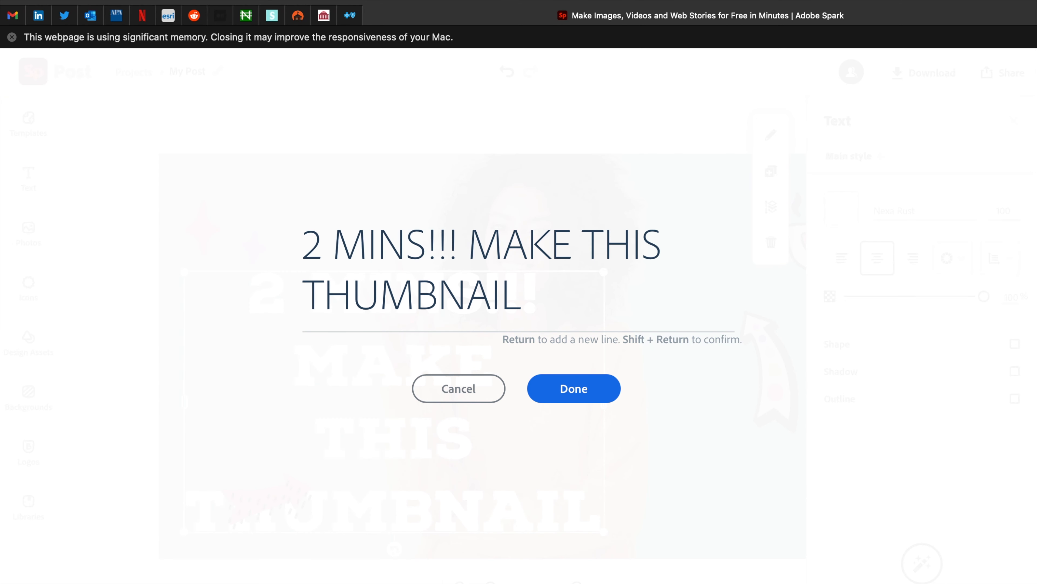
pyautogui.click(305, 293)
pyautogui.press('BackSpace')
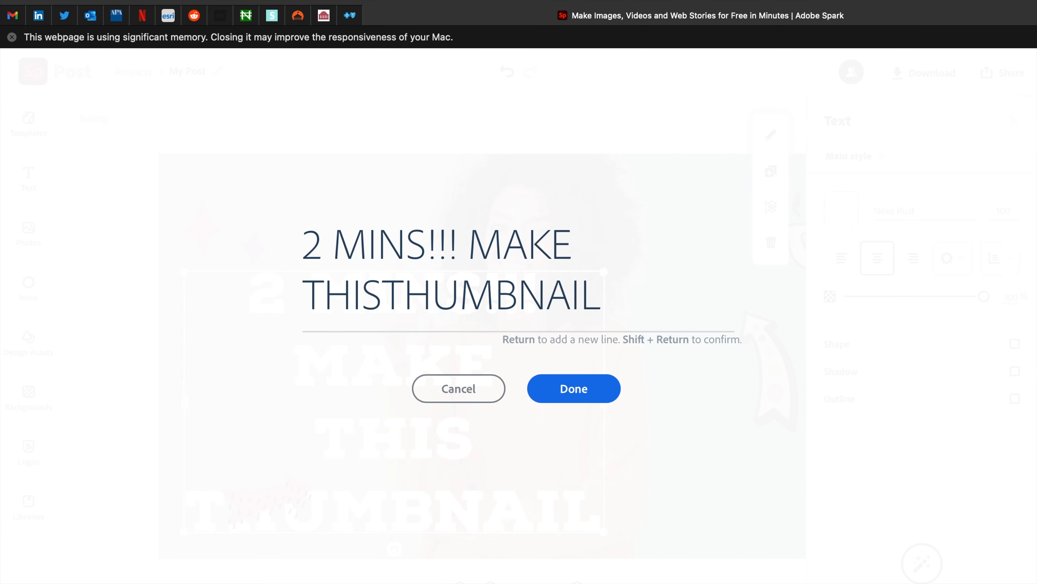
pyautogui.click(584, 386)
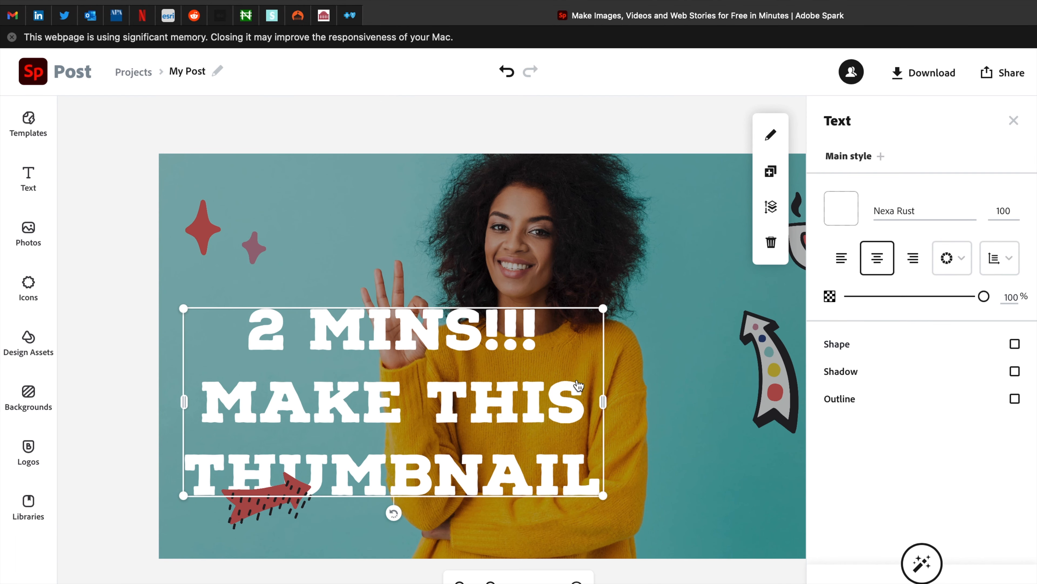
# - Move the headline down near the canvas's lower edge and the red arrow to the left edge beside "2 MINS!!!"
pyautogui.moveTo(505, 385); pyautogui.dragTo(514, 429)
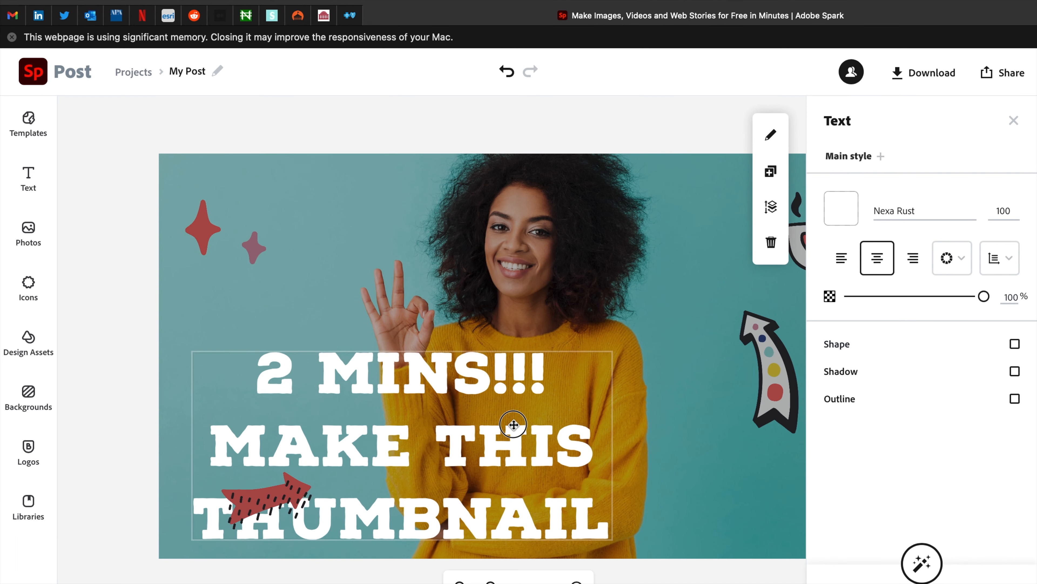
pyautogui.click(278, 500)
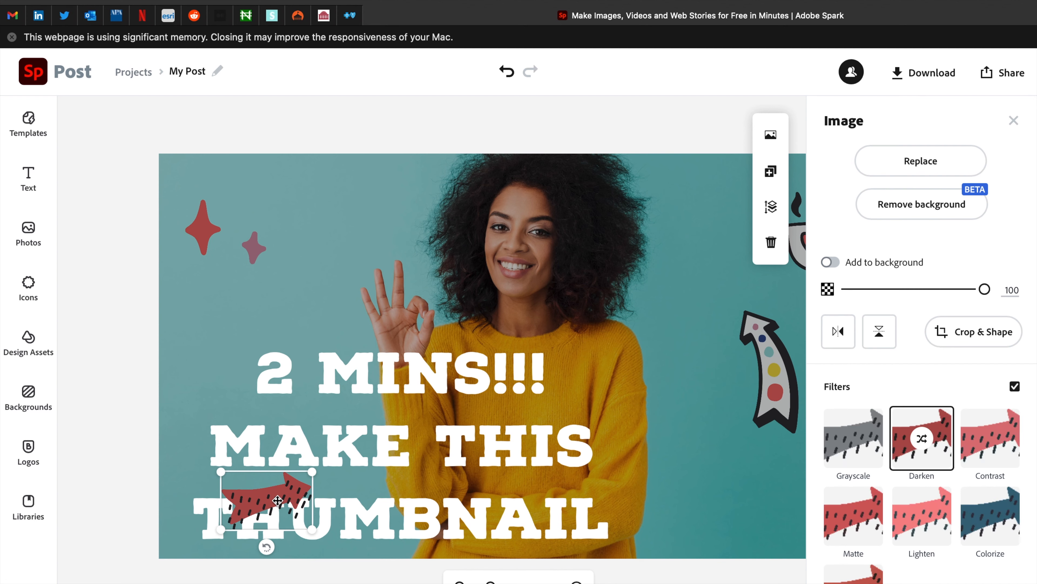
pyautogui.moveTo(278, 500); pyautogui.dragTo(217, 392)
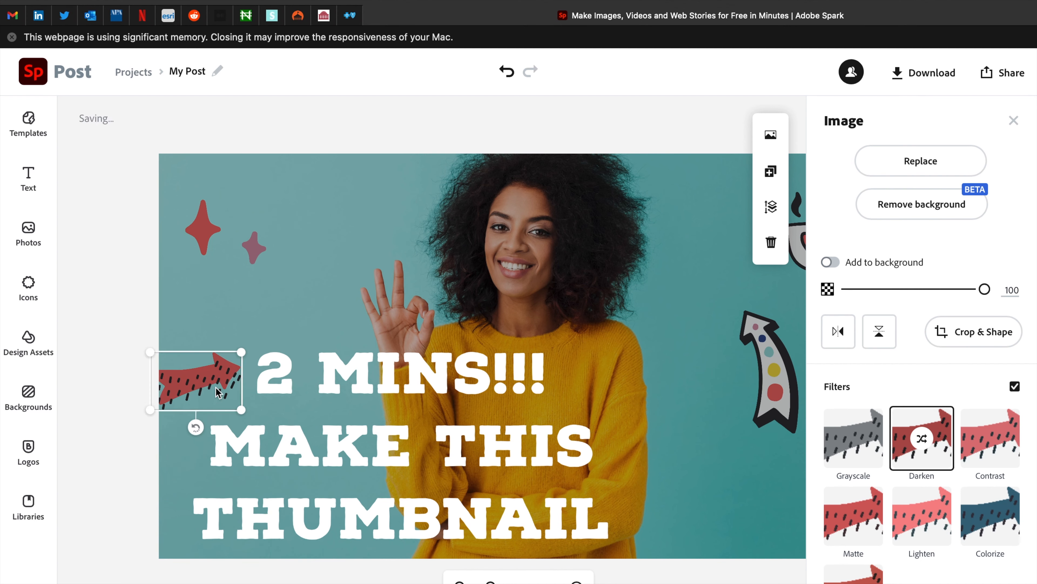
pyautogui.click(1014, 121)
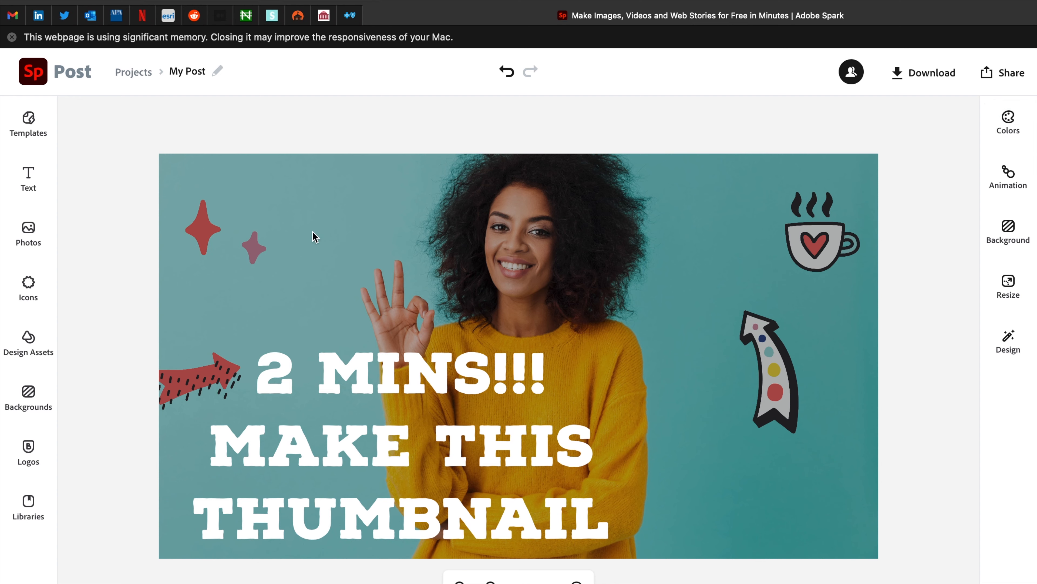
# - Add the yellow corner shape with a dot from the Elements design assets and place it over the polka-dot arrow
pyautogui.click(28, 343)
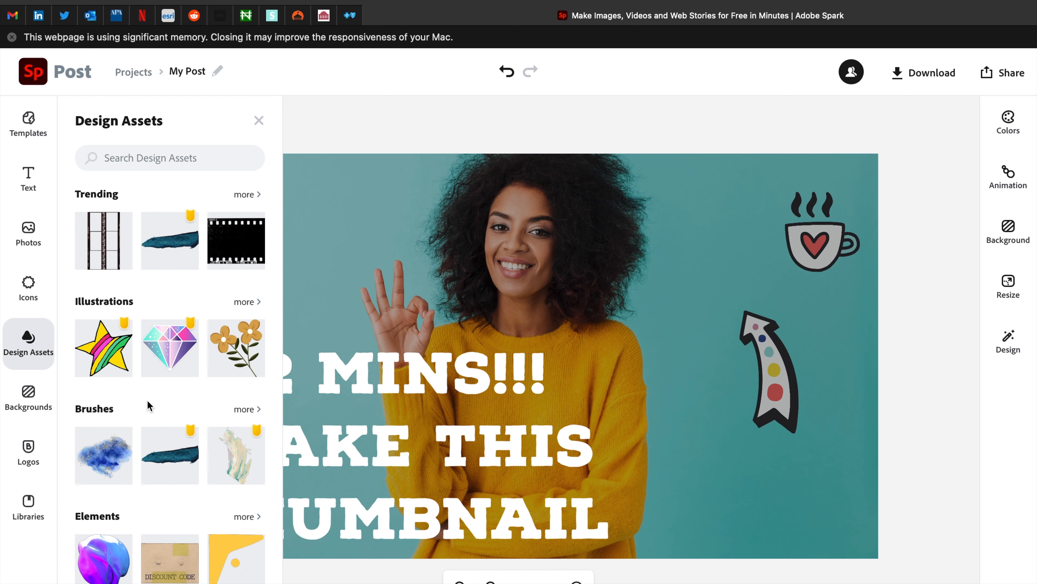
pyautogui.scroll(-3, 172, 534)
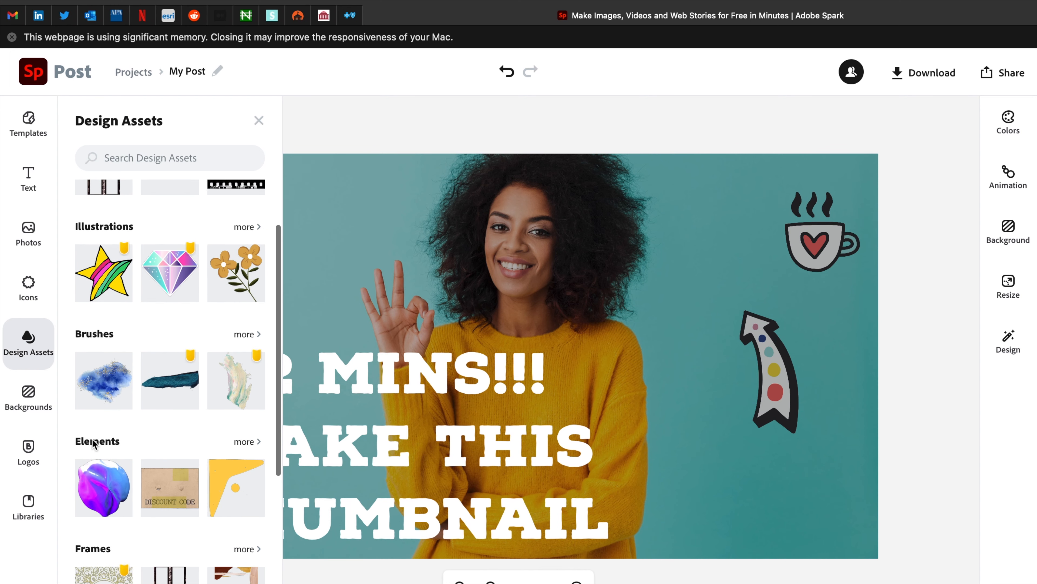
pyautogui.click(243, 490)
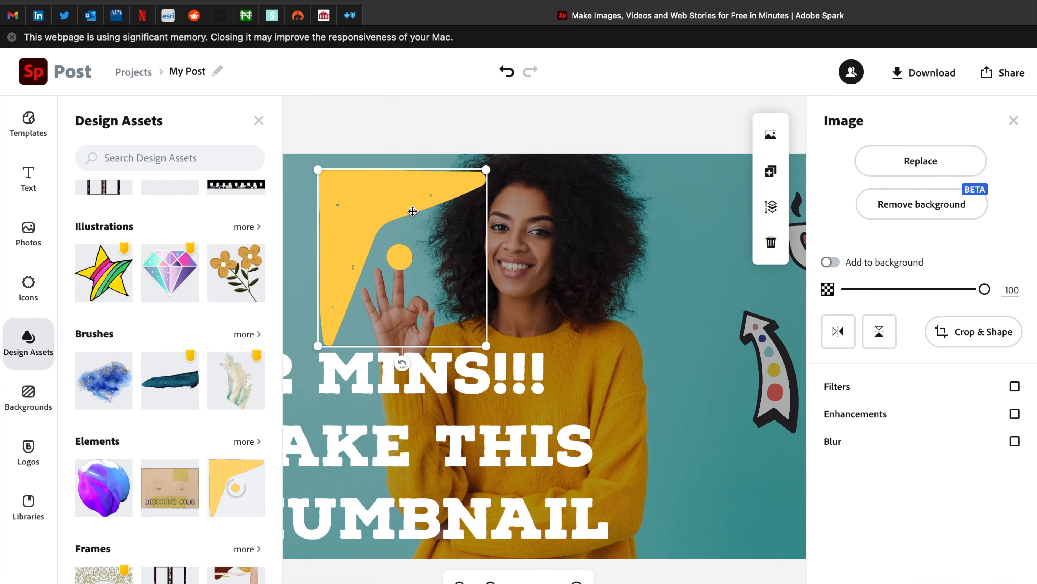
pyautogui.moveTo(435, 211); pyautogui.dragTo(776, 345)
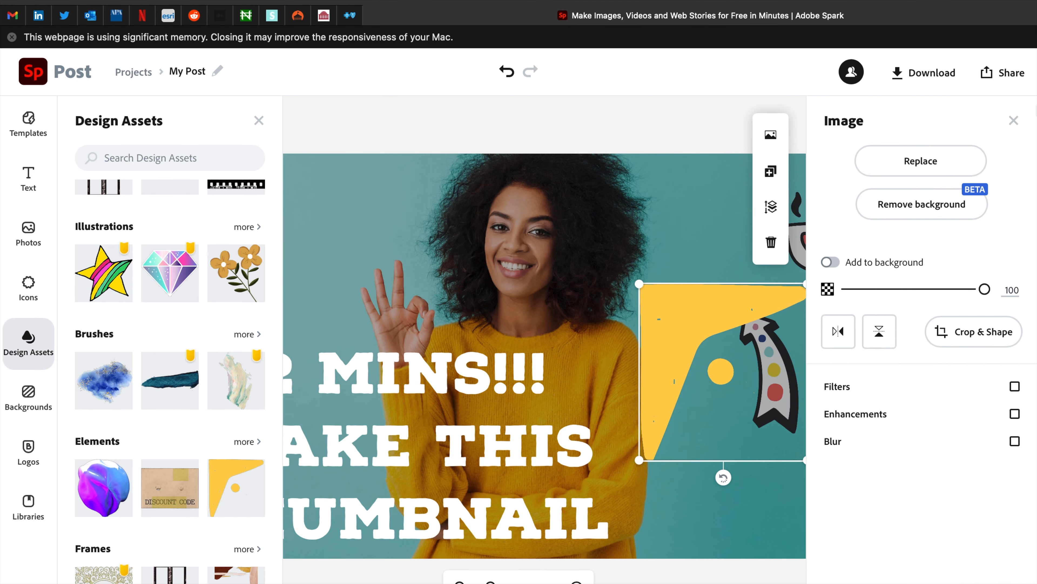
pyautogui.click(1014, 121)
pyautogui.click(801, 290)
pyautogui.click(1014, 121)
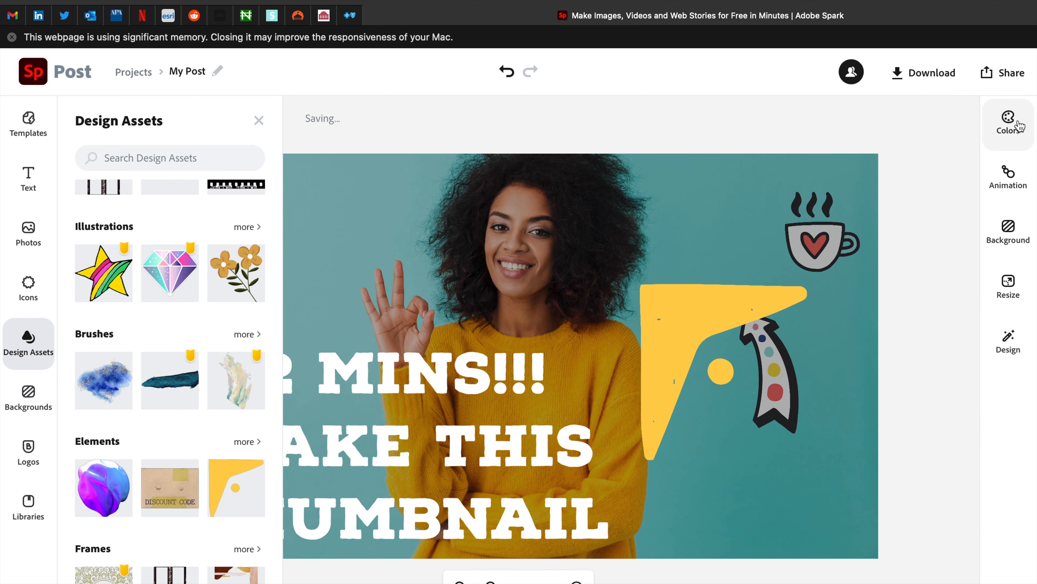
# - Rotate the yellow shape roughly half a turn so its corner points to the canvas's lower right
pyautogui.click(670, 316)
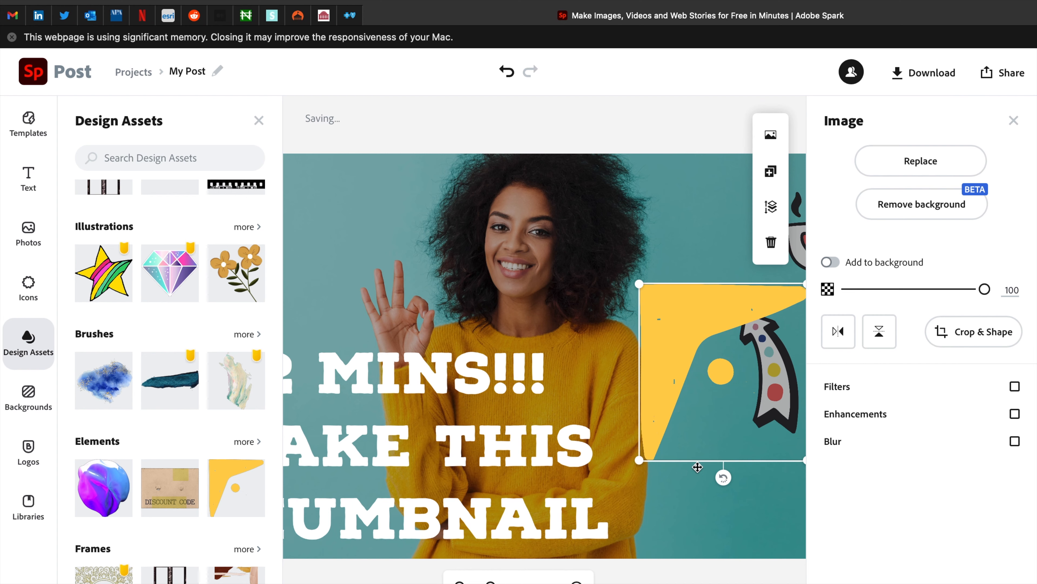
pyautogui.moveTo(723, 477); pyautogui.dragTo(742, 269)
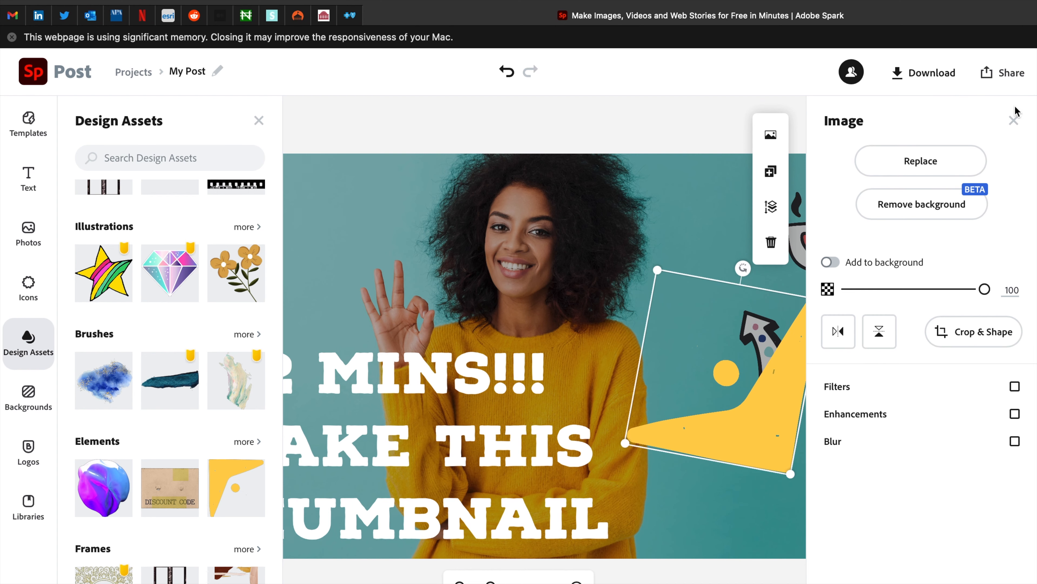
pyautogui.click(1014, 119)
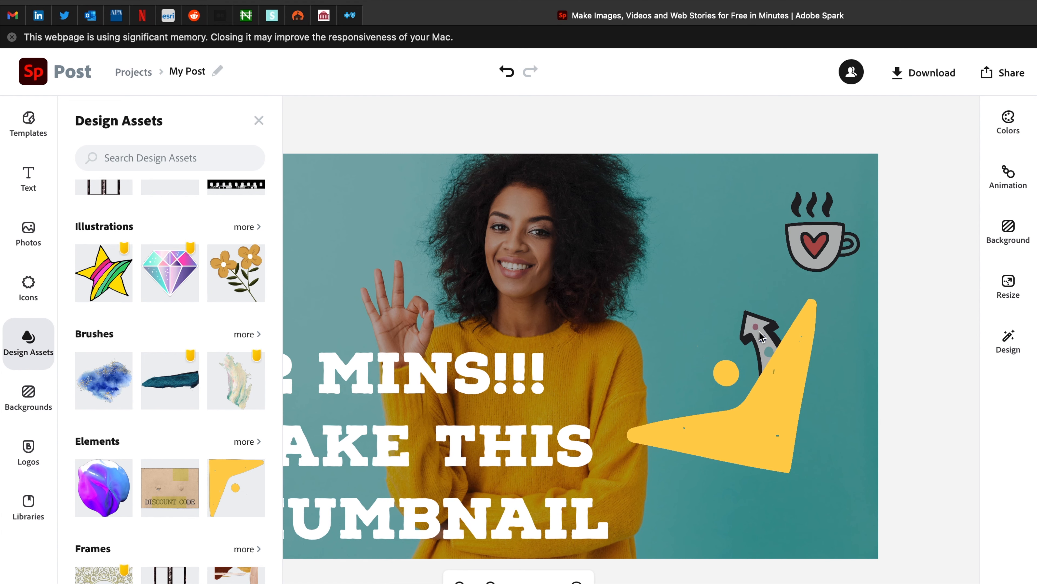
# - Move the yellow shape down to uncover the polka-dot arrow and delete that arrow
pyautogui.moveTo(760, 336); pyautogui.dragTo(765, 381)
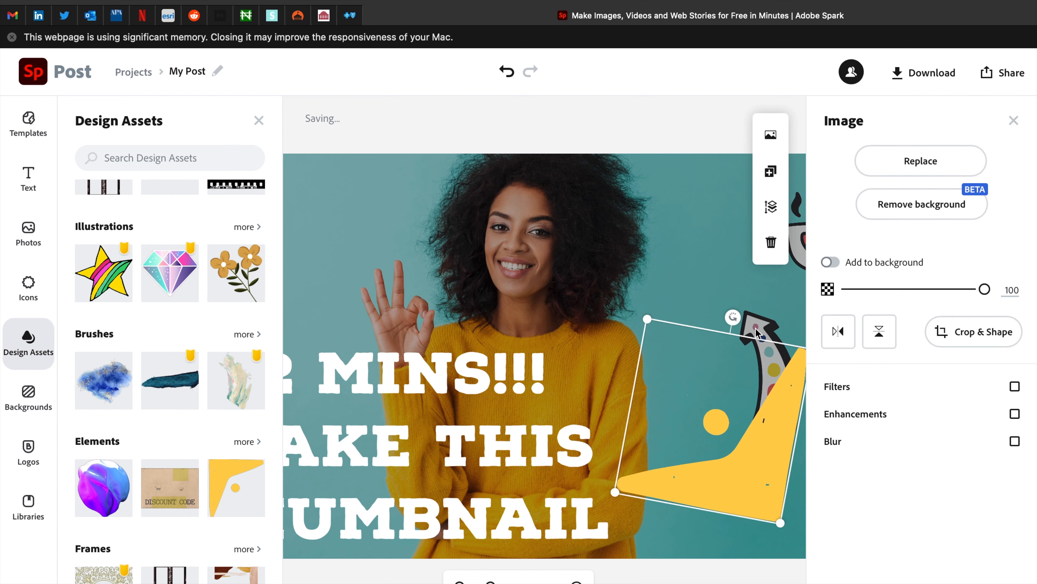
pyautogui.click(755, 332)
pyautogui.press('Delete')
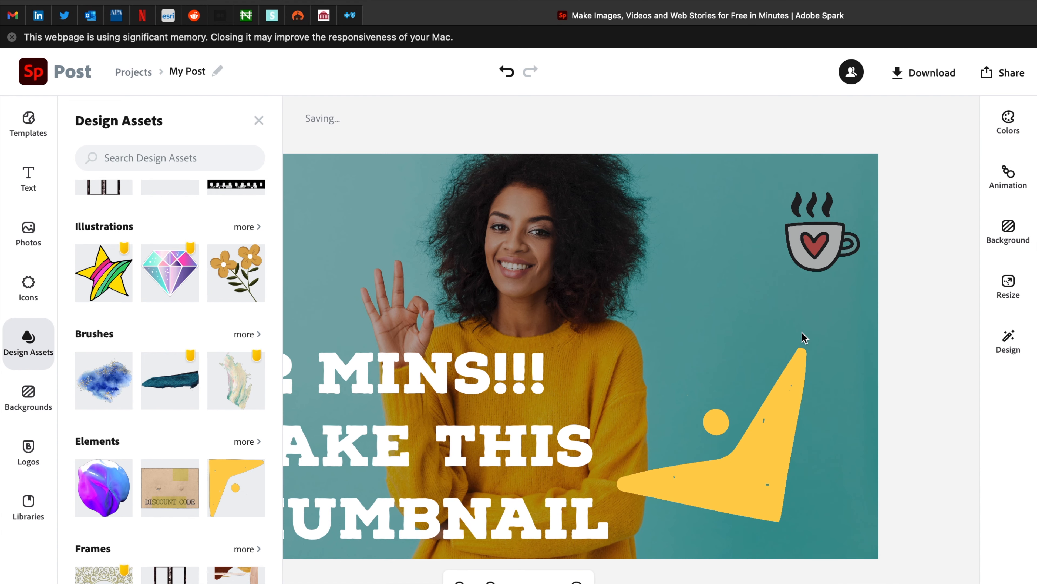
# - Enlarge the yellow shape to fill the canvas's lower-right area and close the design assets
pyautogui.click(775, 394)
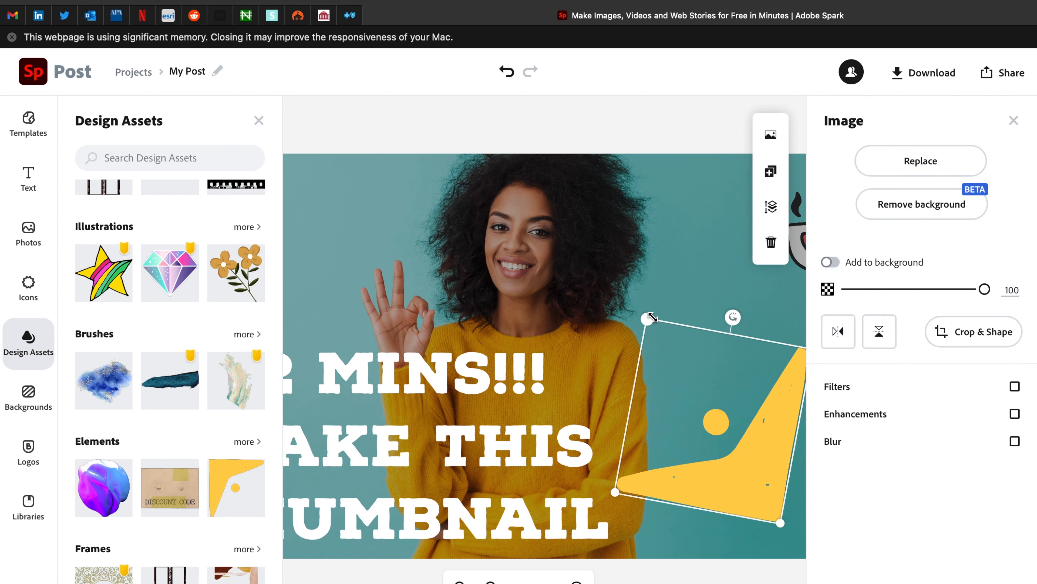
pyautogui.moveTo(649, 318); pyautogui.dragTo(434, 187)
pyautogui.moveTo(679, 417); pyautogui.dragTo(712, 467)
pyautogui.click(1013, 121)
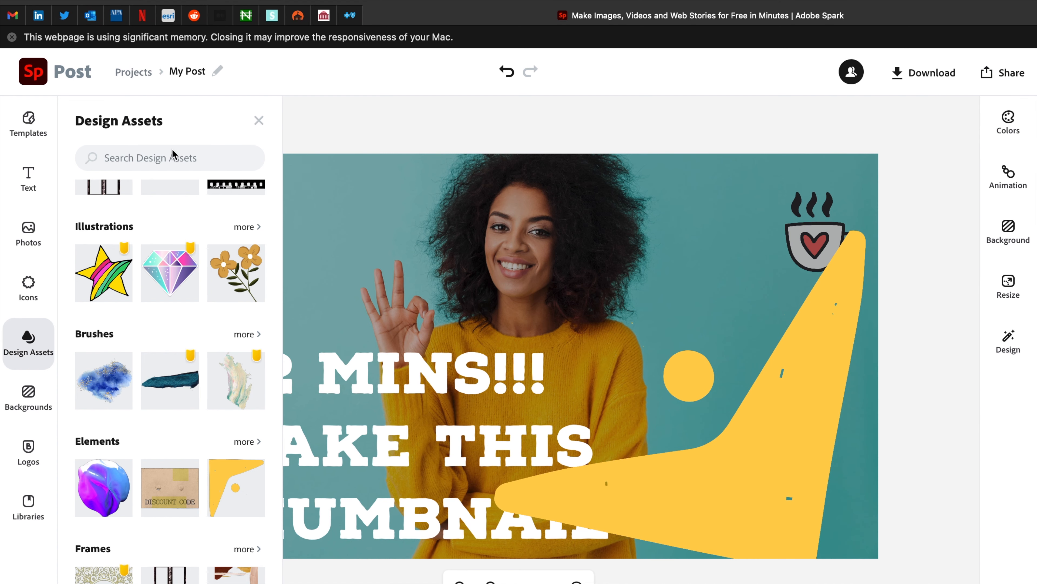
pyautogui.click(258, 121)
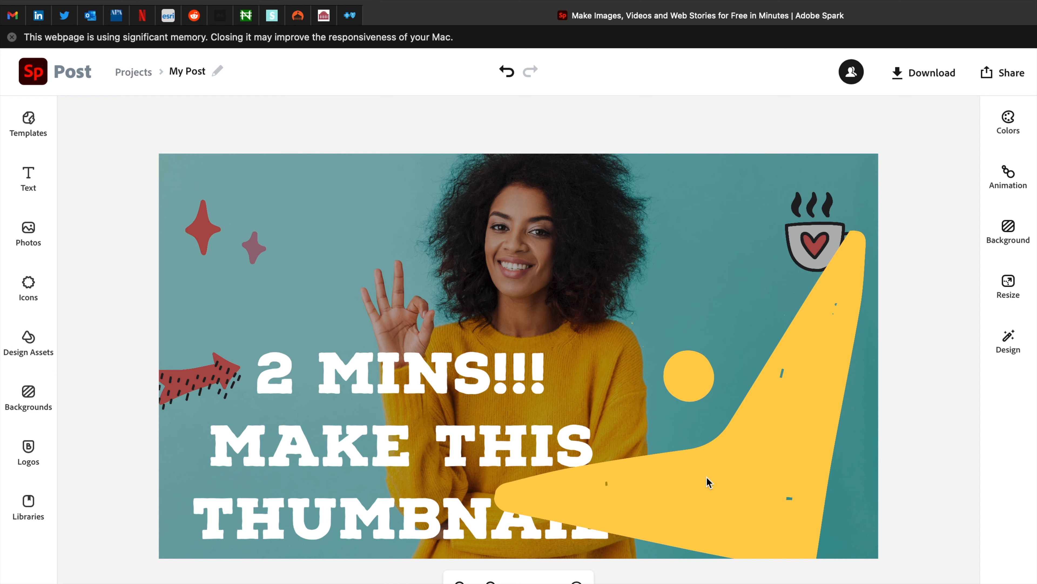
# - Enlarge the yellow shape slightly more and move it up over the coffee cup
pyautogui.moveTo(711, 498); pyautogui.dragTo(755, 487)
pyautogui.moveTo(596, 158); pyautogui.dragTo(563, 108)
pyautogui.moveTo(769, 433); pyautogui.dragTo(721, 473)
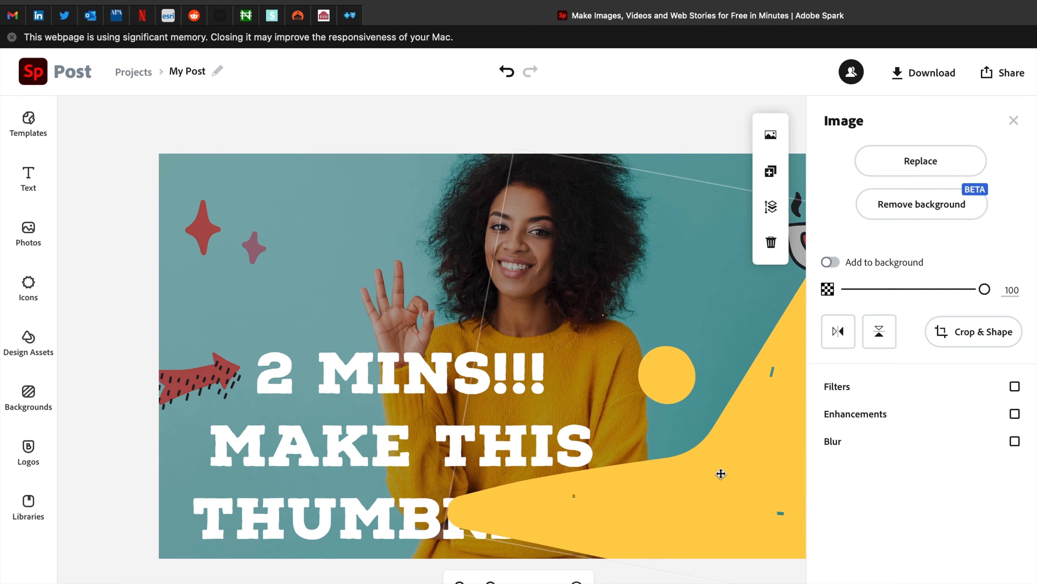
pyautogui.click(1015, 121)
pyautogui.moveTo(812, 350); pyautogui.dragTo(818, 336)
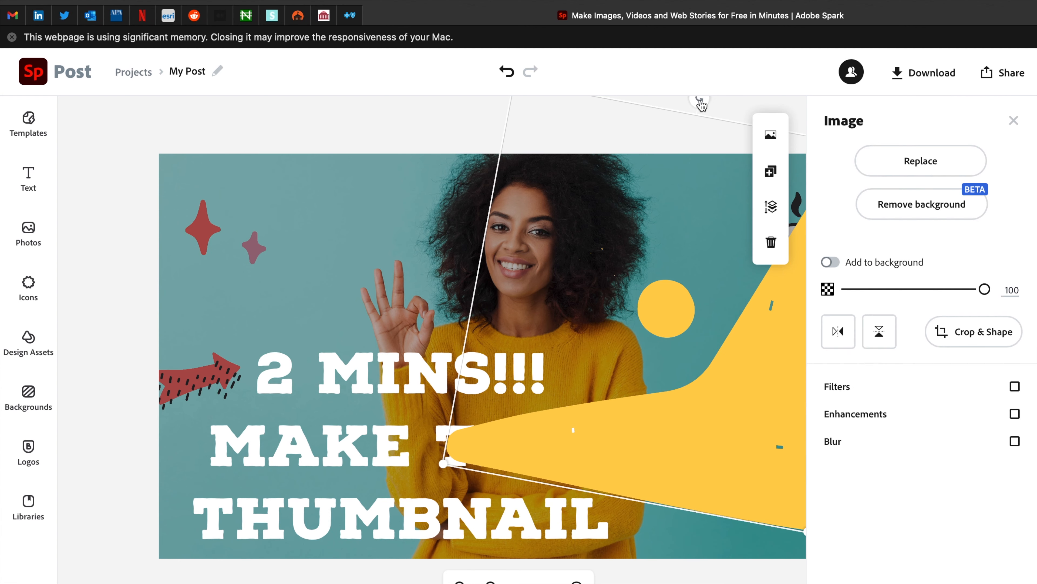
pyautogui.click(1014, 120)
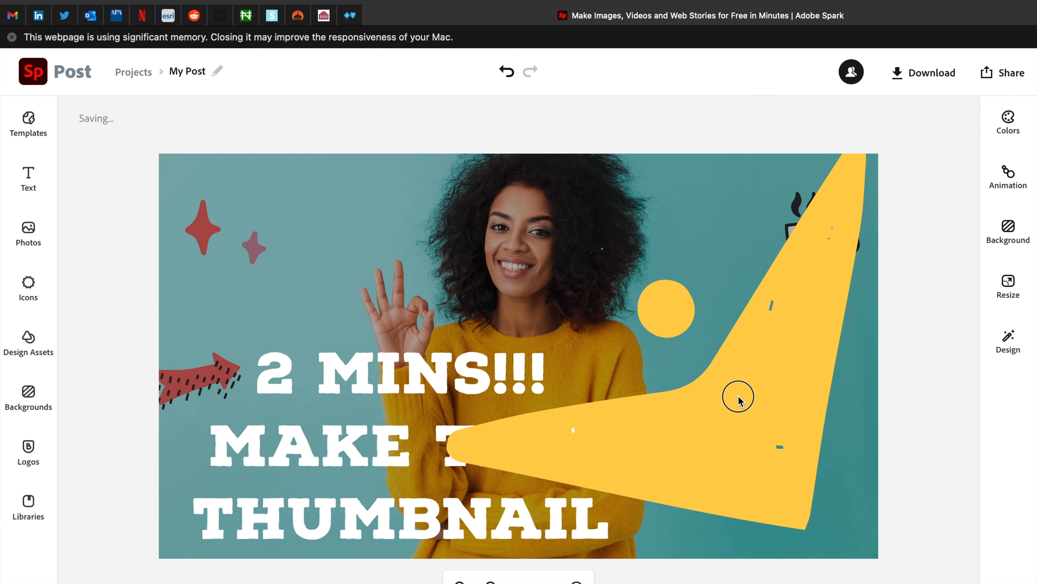
# - Move the yellow shape down and rotate it so its corner points toward the canvas's right edge
pyautogui.moveTo(736, 396); pyautogui.dragTo(731, 440)
pyautogui.moveTo(698, 138); pyautogui.dragTo(621, 137)
pyautogui.moveTo(631, 186); pyautogui.dragTo(678, 262)
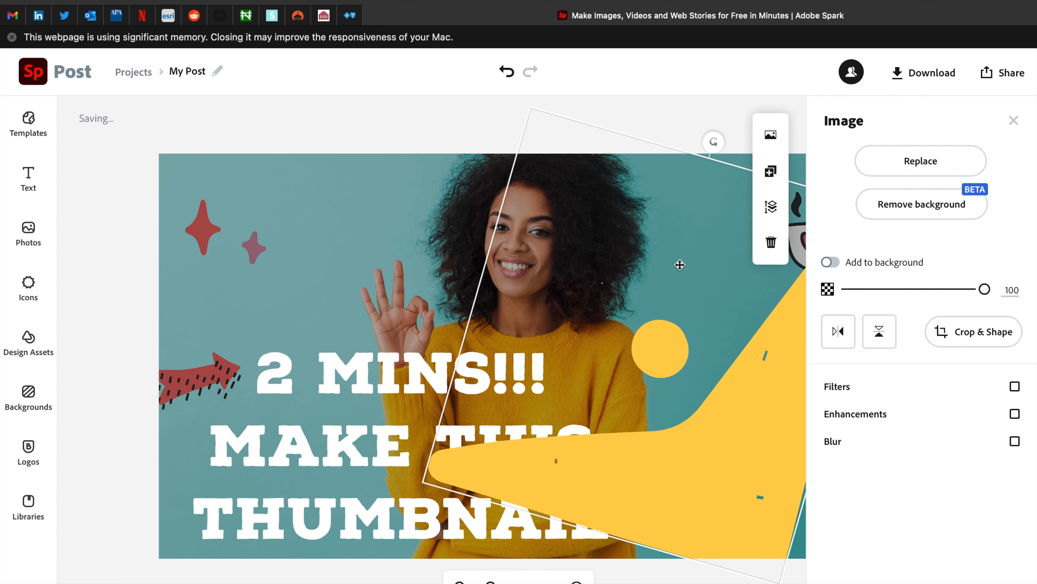
pyautogui.moveTo(711, 139); pyautogui.dragTo(540, 168)
pyautogui.click(1014, 121)
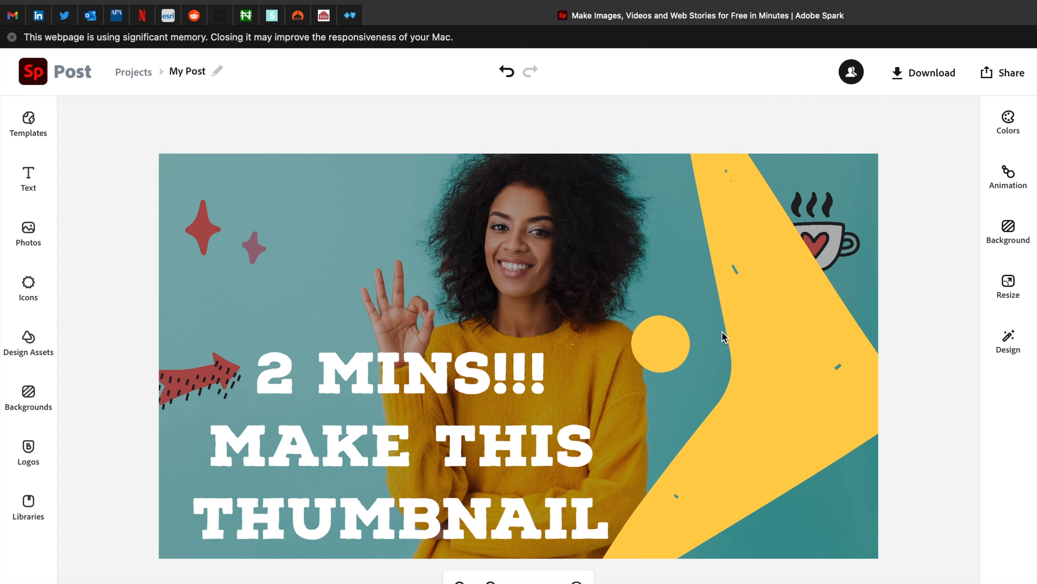
# - Shrink the yellow shape and reposition it to the right of the woman
pyautogui.moveTo(827, 351); pyautogui.dragTo(804, 347)
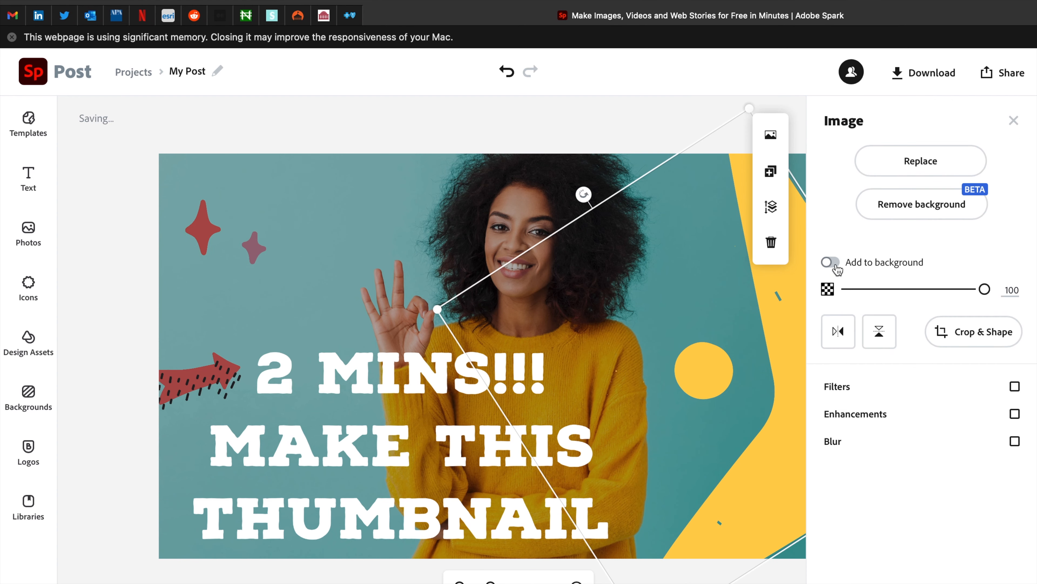
pyautogui.click(1014, 120)
pyautogui.moveTo(826, 297); pyautogui.dragTo(797, 248)
pyautogui.moveTo(413, 264); pyautogui.dragTo(541, 299)
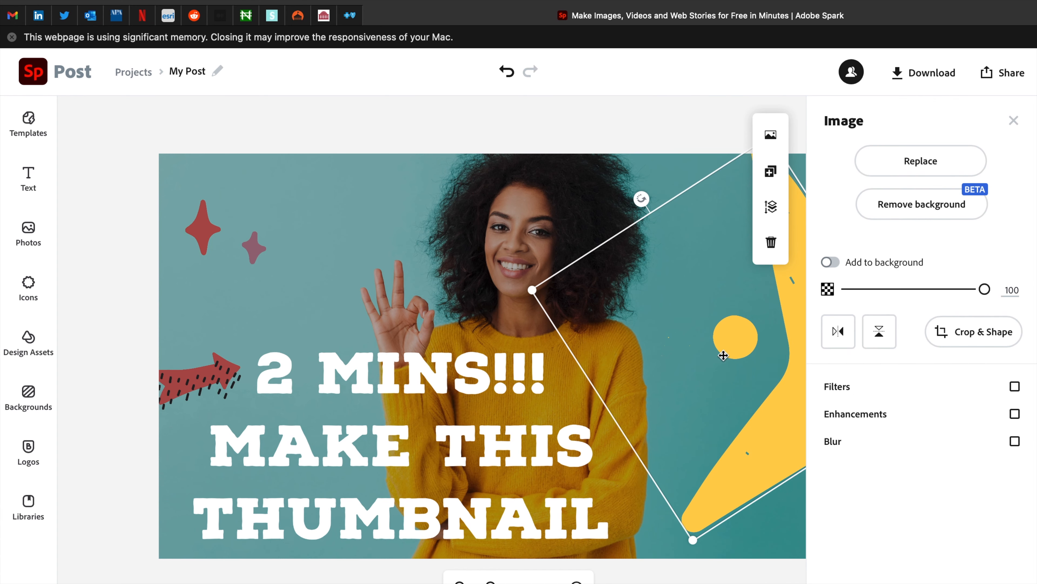
pyautogui.moveTo(774, 405); pyautogui.dragTo(703, 453)
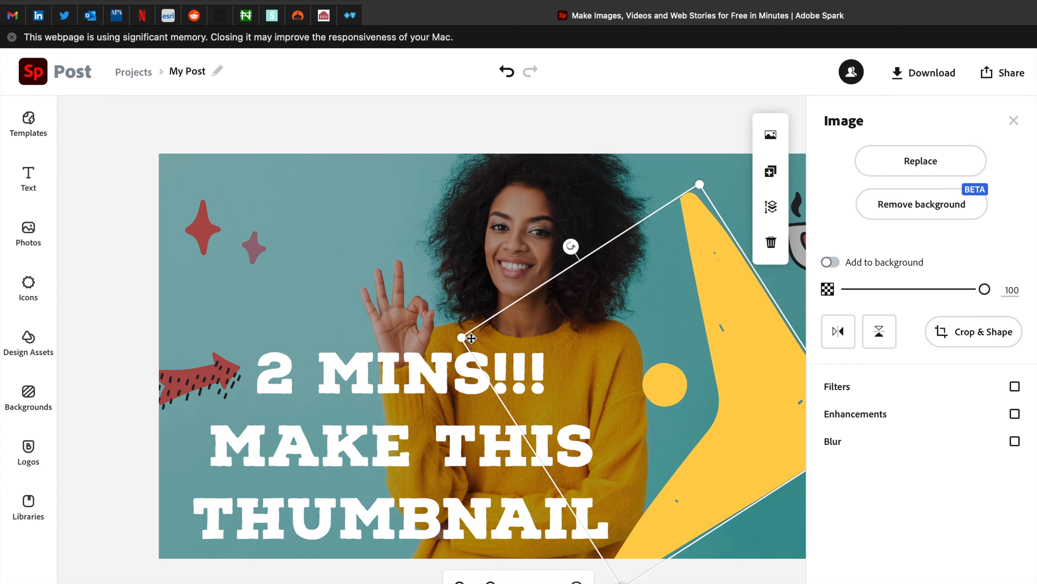
# - Enlarge the yellow shape again and move it up toward the canvas's right edge
pyautogui.moveTo(463, 338); pyautogui.dragTo(383, 319)
pyautogui.moveTo(731, 379); pyautogui.dragTo(794, 339)
pyautogui.click(1012, 121)
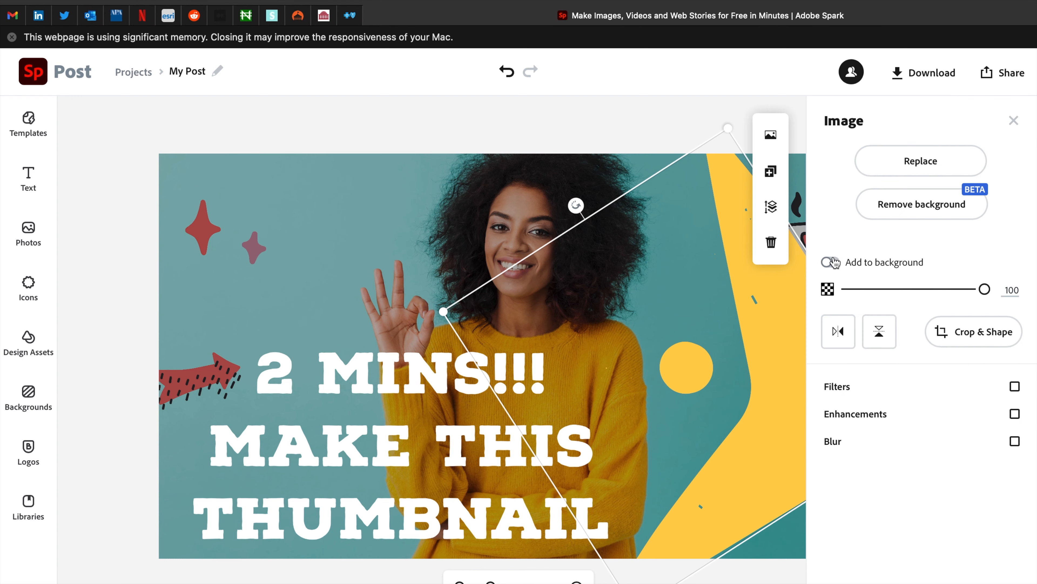
pyautogui.click(1016, 122)
# - Move the coffee cup beside the woman's hair and shift the yellow shape farther toward the right edge
pyautogui.click(842, 231)
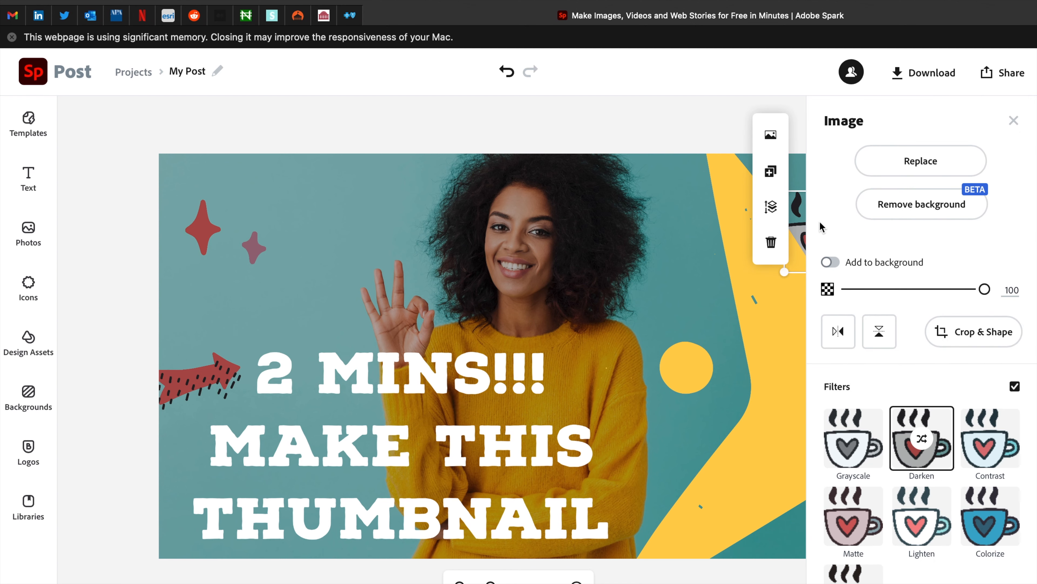
pyautogui.moveTo(803, 221); pyautogui.dragTo(676, 256)
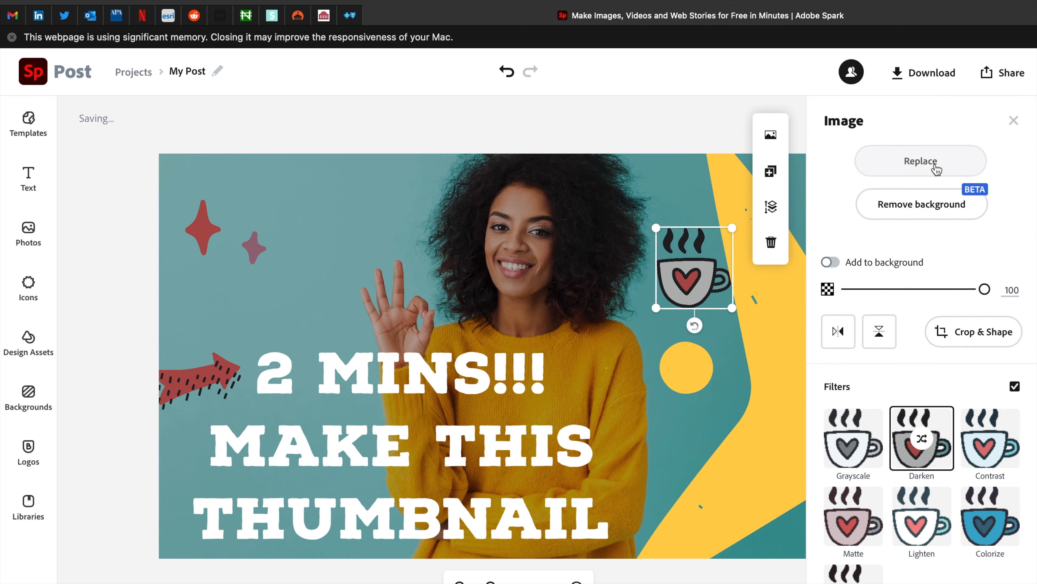
pyautogui.click(1015, 122)
pyautogui.moveTo(822, 394); pyautogui.dragTo(845, 398)
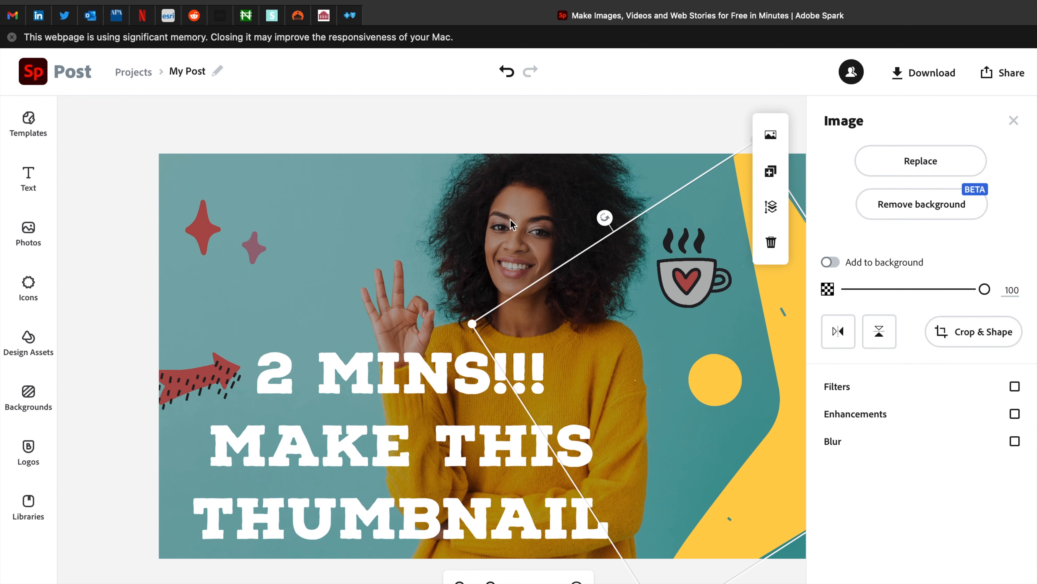
pyautogui.click(525, 193)
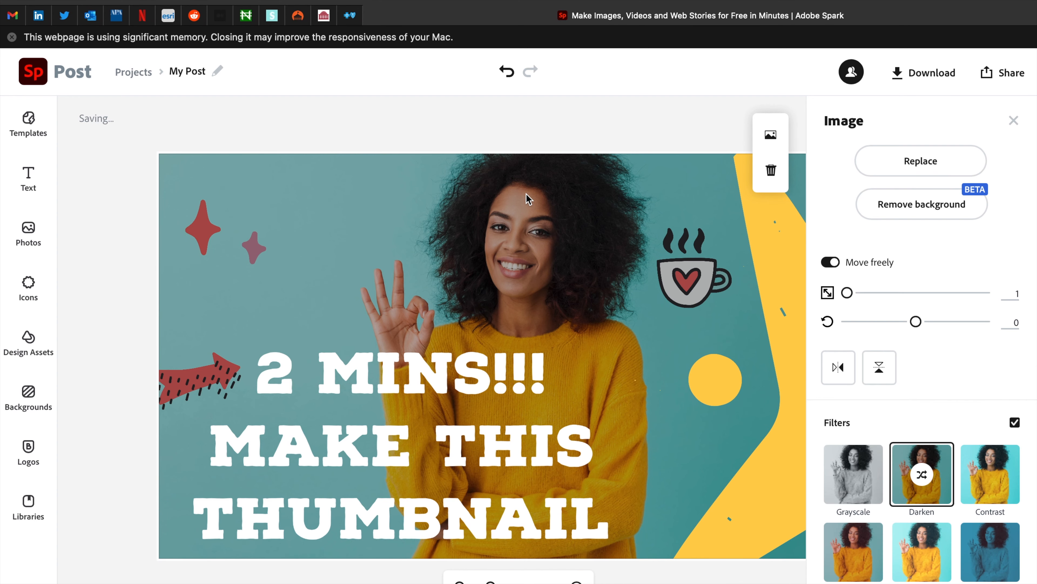
pyautogui.click(1013, 121)
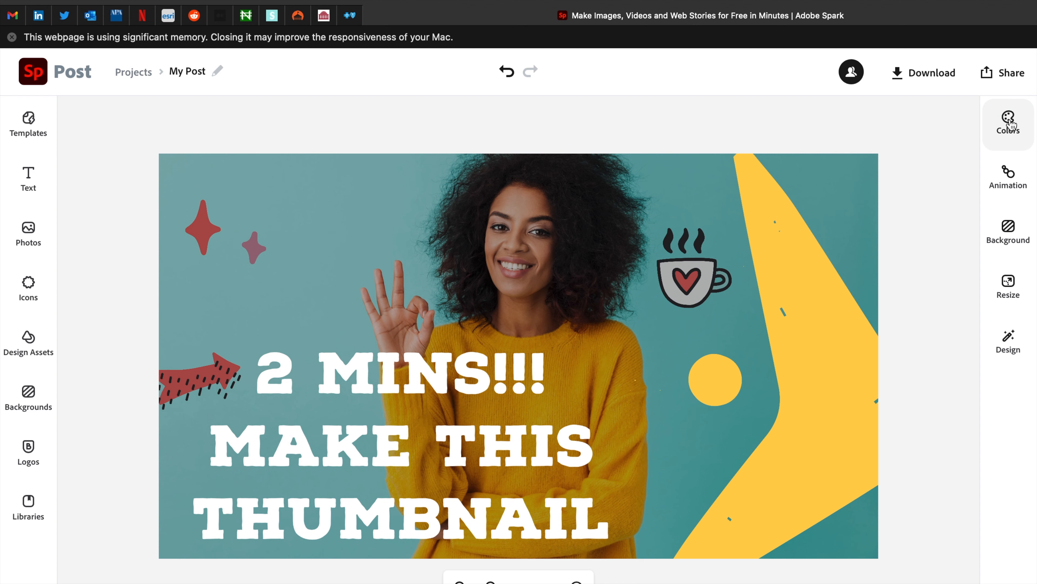
pyautogui.click(563, 278)
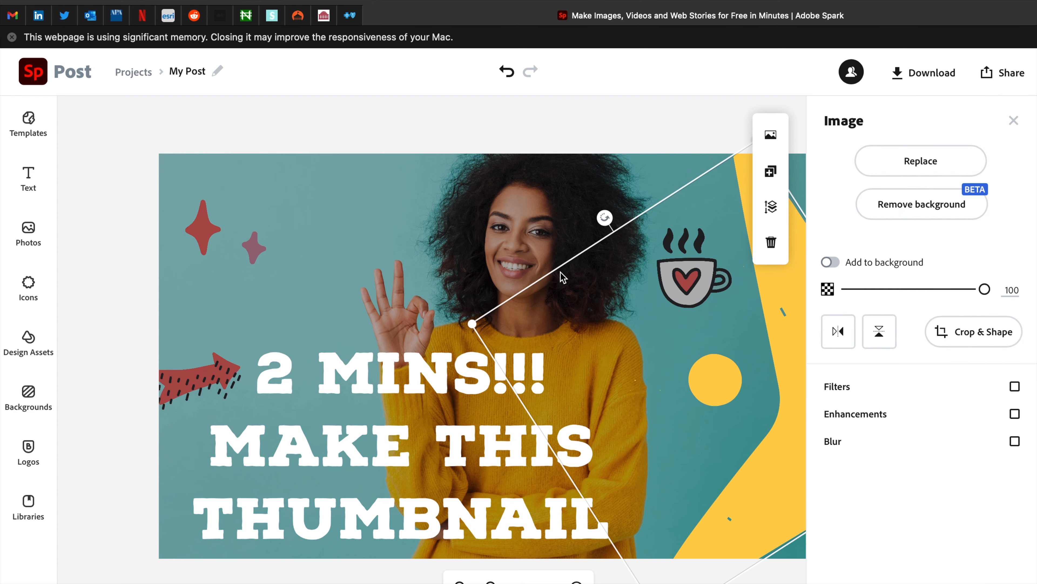
# - Try to shift the background photo of the woman sideways within the canvas at its current scale
pyautogui.doubleClick(532, 197)
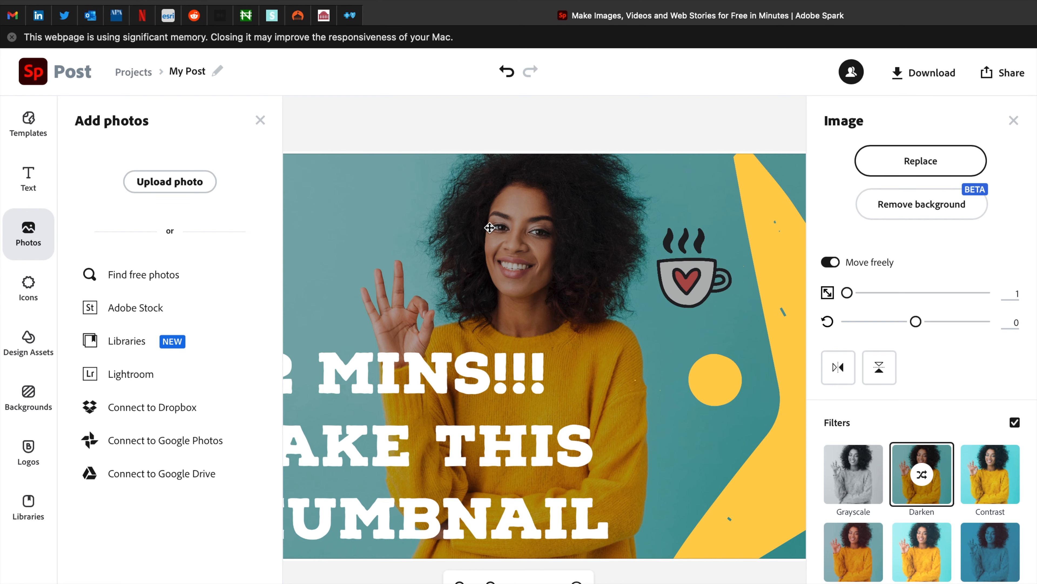
pyautogui.click(260, 120)
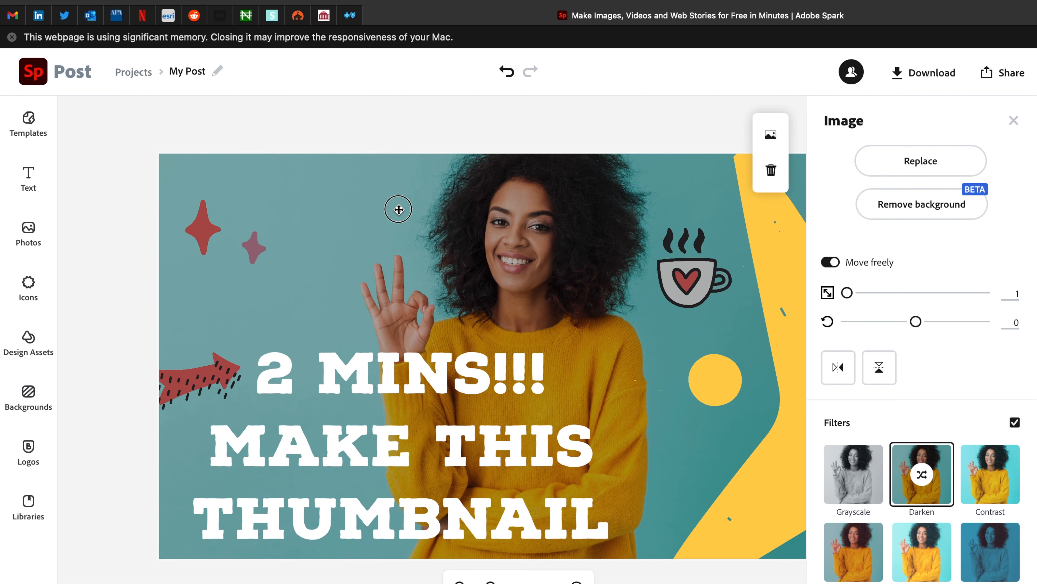
pyautogui.moveTo(476, 254); pyautogui.dragTo(312, 276)
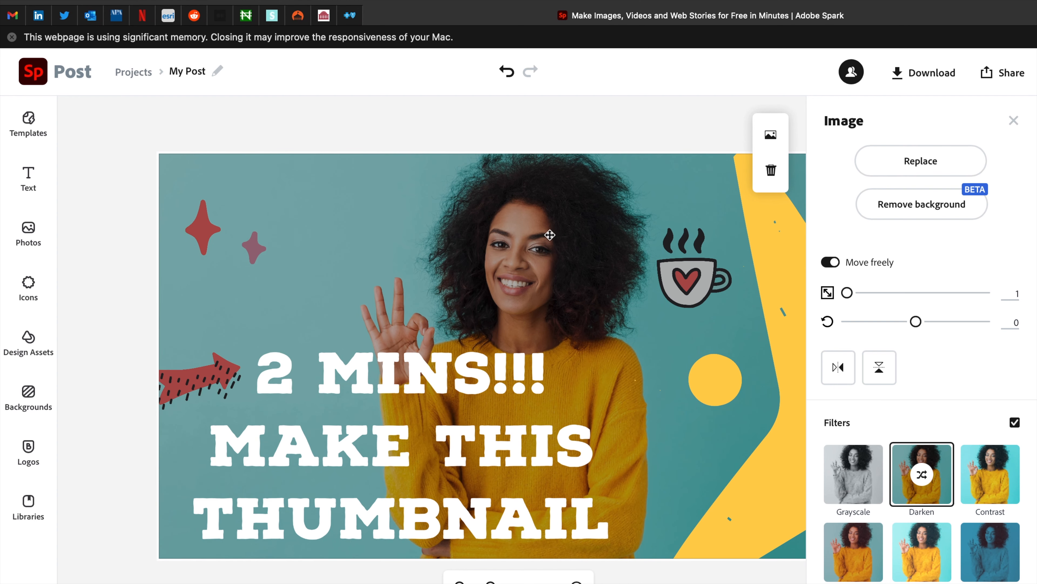
pyautogui.moveTo(482, 236); pyautogui.dragTo(412, 237)
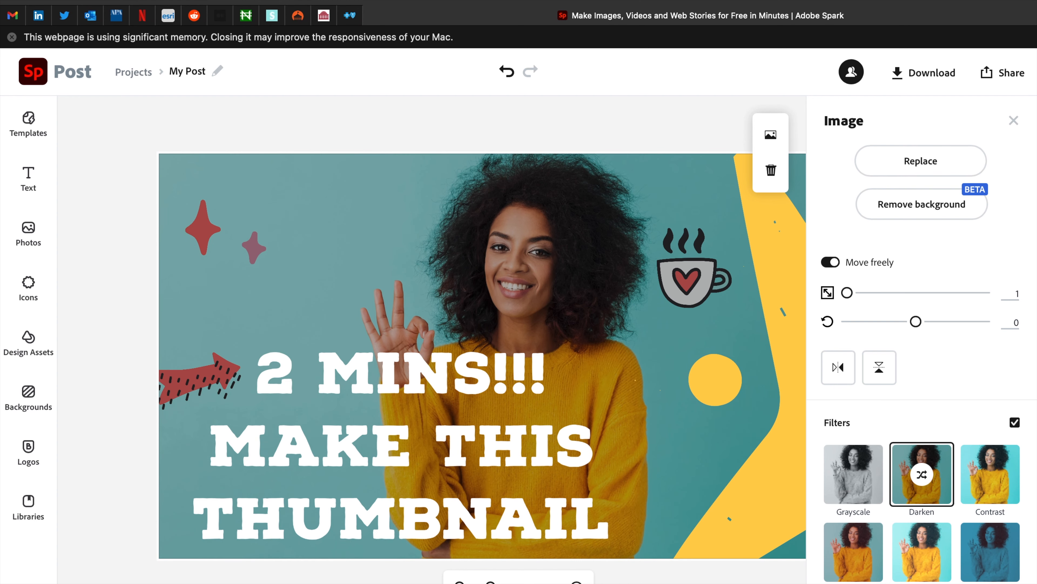
pyautogui.moveTo(574, 259); pyautogui.dragTo(578, 238)
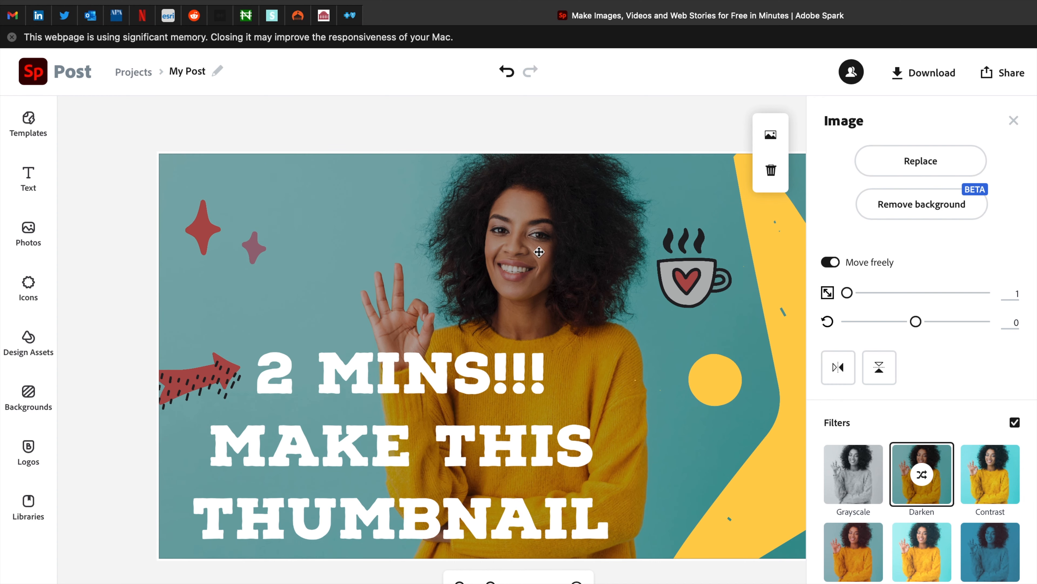
# - Enlarge the background photo slightly and move it left and down so the woman sits nearer the canvas's centre
pyautogui.click(848, 293)
pyautogui.moveTo(848, 295); pyautogui.dragTo(827, 294)
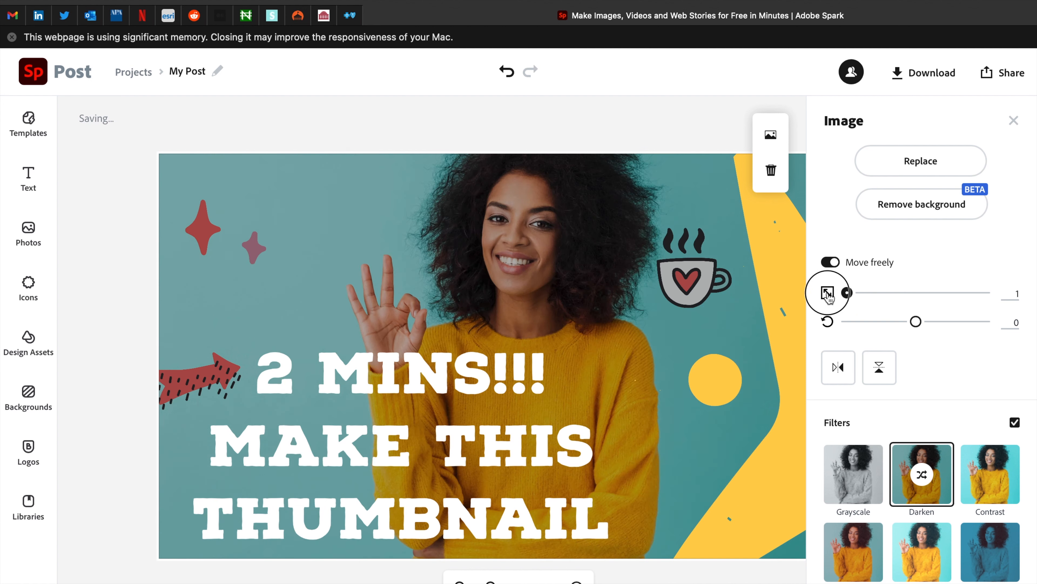
pyautogui.moveTo(479, 271); pyautogui.dragTo(267, 278)
pyautogui.moveTo(495, 272); pyautogui.dragTo(381, 280)
pyautogui.moveTo(465, 282); pyautogui.dragTo(459, 306)
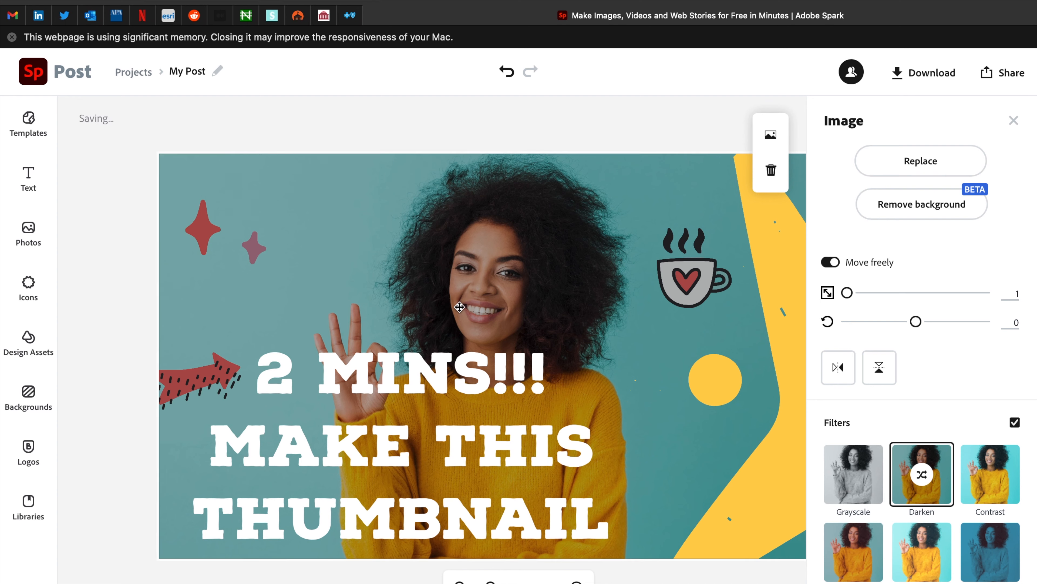
# - Shrink the headline text and rotate the red arrow so it points down toward the headline
pyautogui.click(307, 381)
pyautogui.moveTo(616, 346); pyautogui.dragTo(542, 385)
pyautogui.click(213, 376)
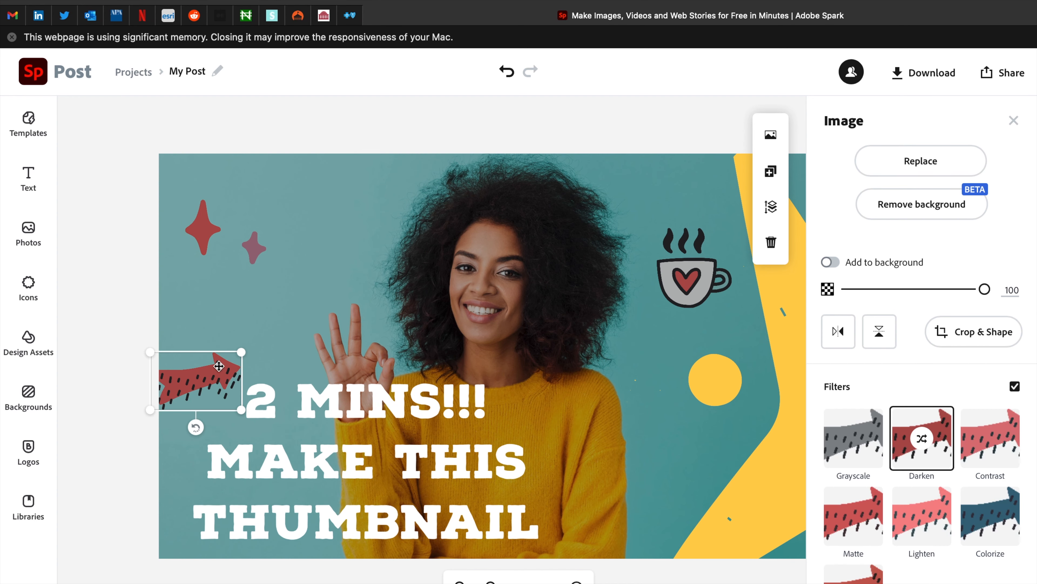
pyautogui.moveTo(195, 425); pyautogui.dragTo(161, 417)
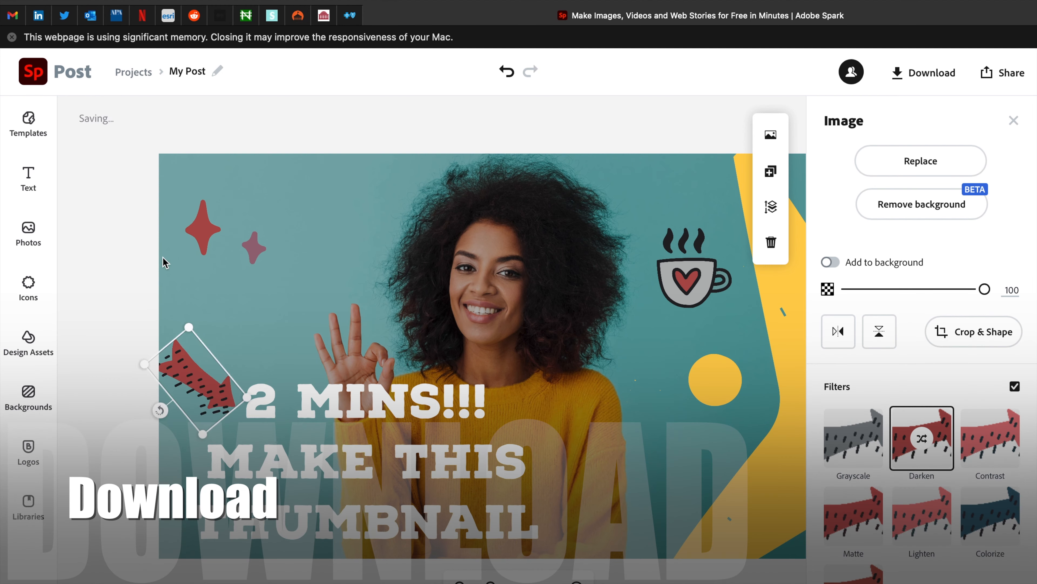
pyautogui.click(121, 272)
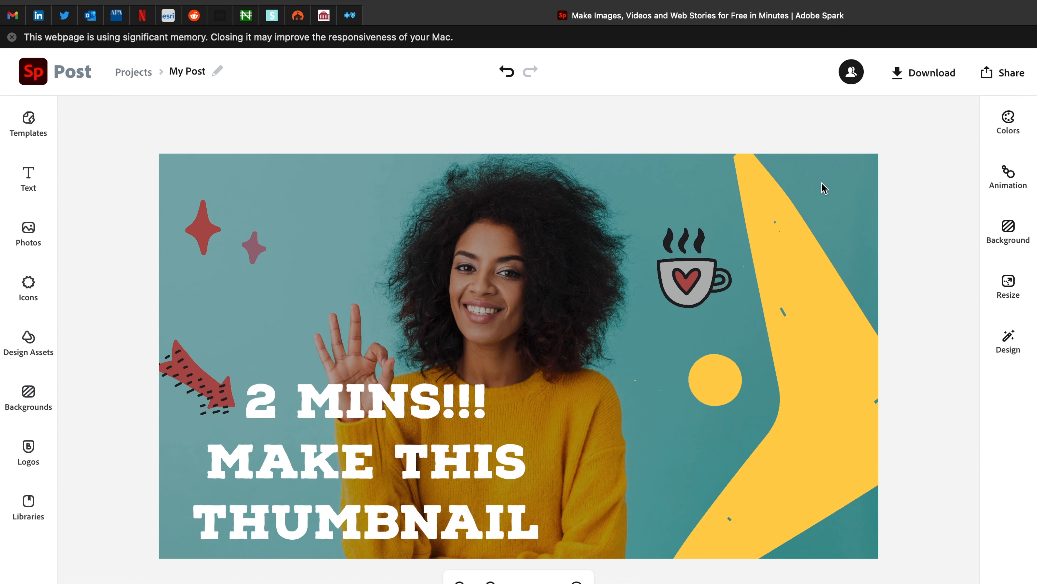
# - Download the finished post as a PNG and preview the downloaded file in Finder
pyautogui.click(937, 82)
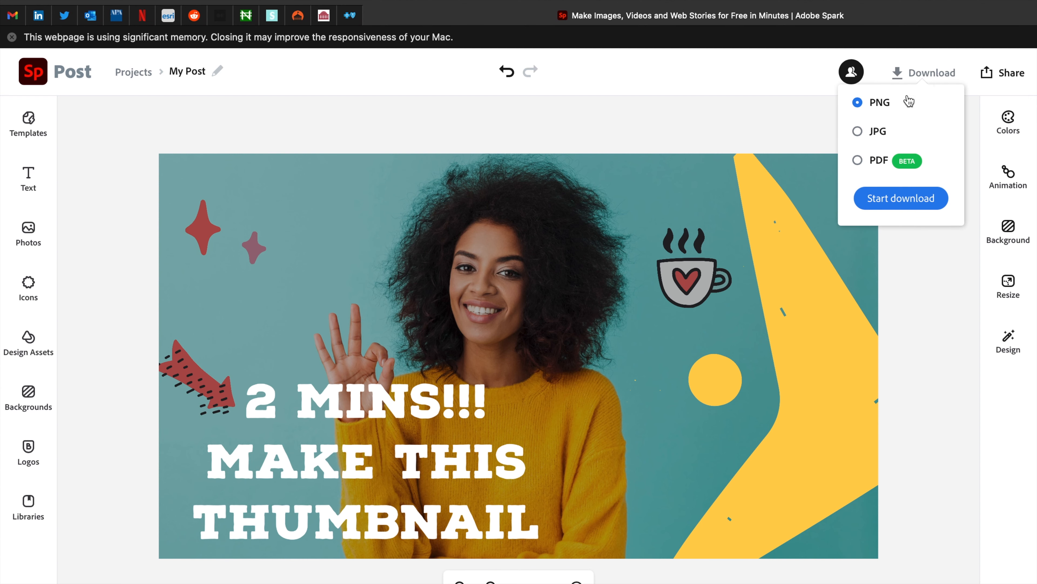
pyautogui.click(895, 200)
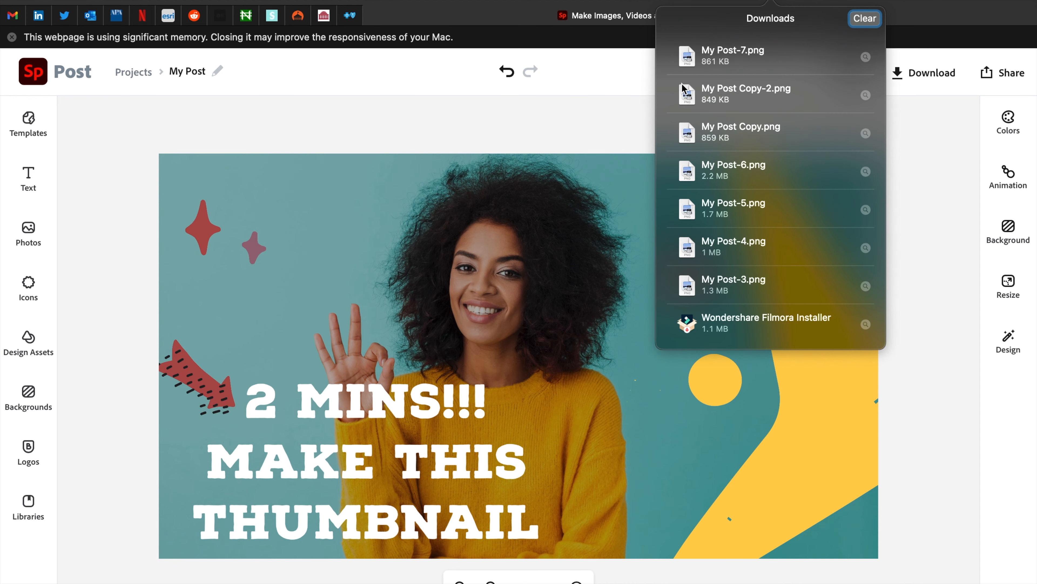
pyautogui.click(865, 57)
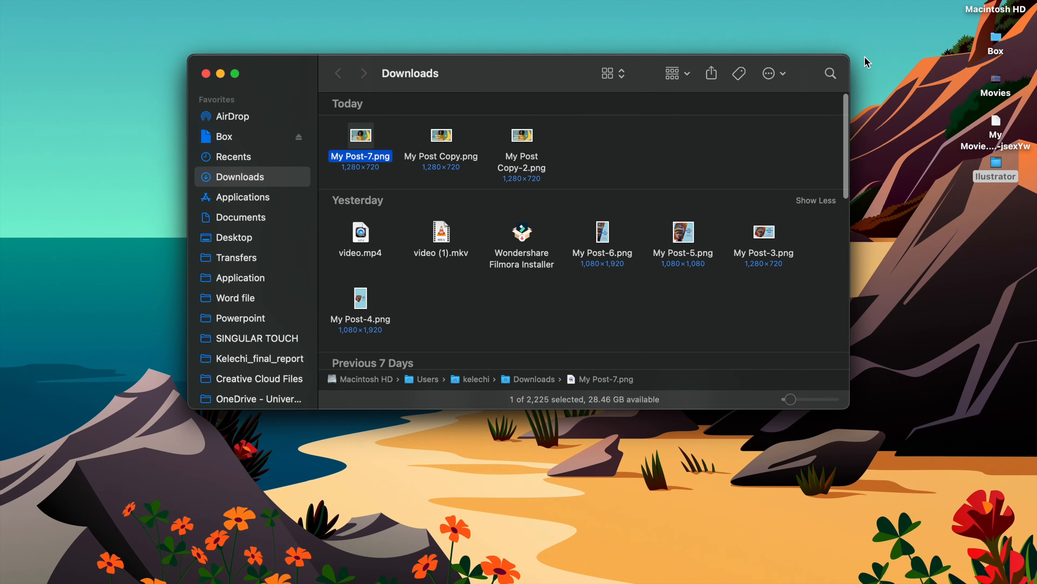
pyautogui.press('space')
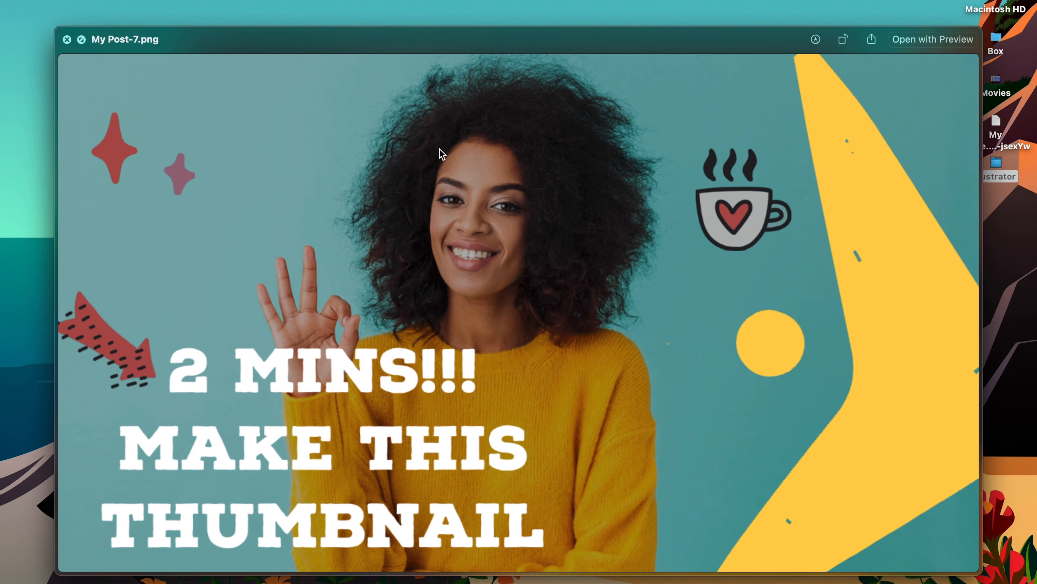